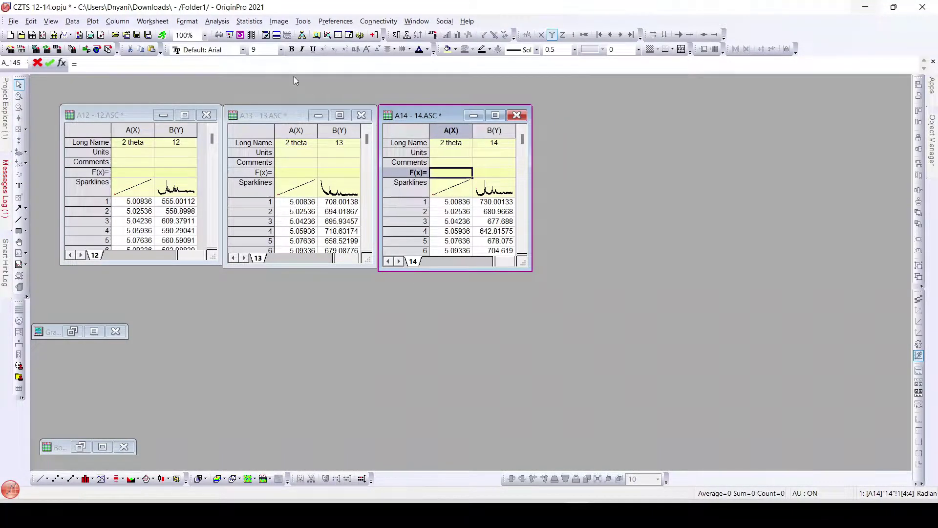
- Select both the A(X) 2 theta and B(Y) 12 columns in the A12 worksheet
left_click(167, 24)
left_click(157, 22)
left_click(151, 20)
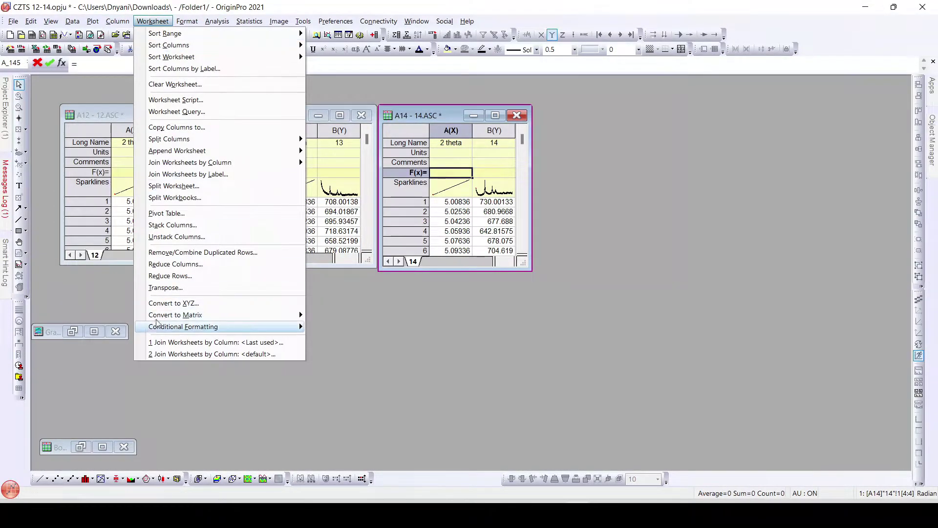
left_click(601, 220)
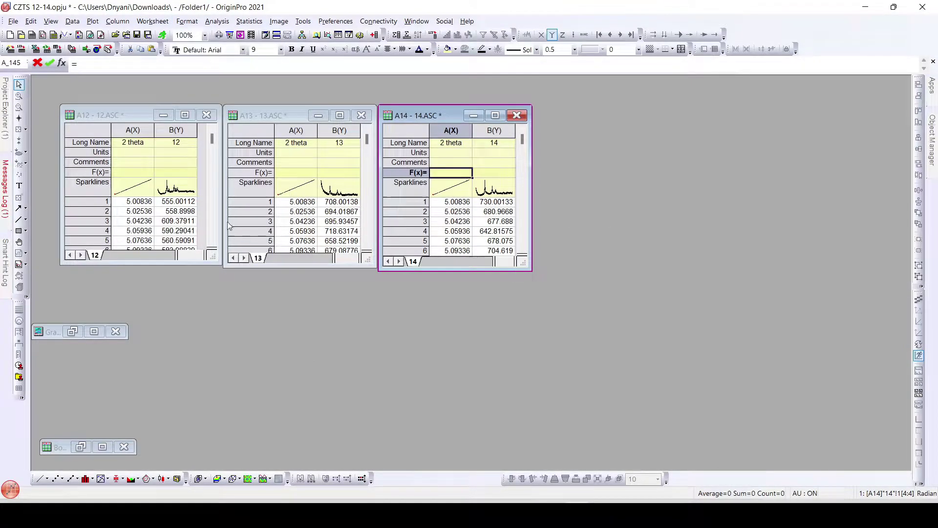
left_click(139, 132)
left_click(176, 130, "shift")
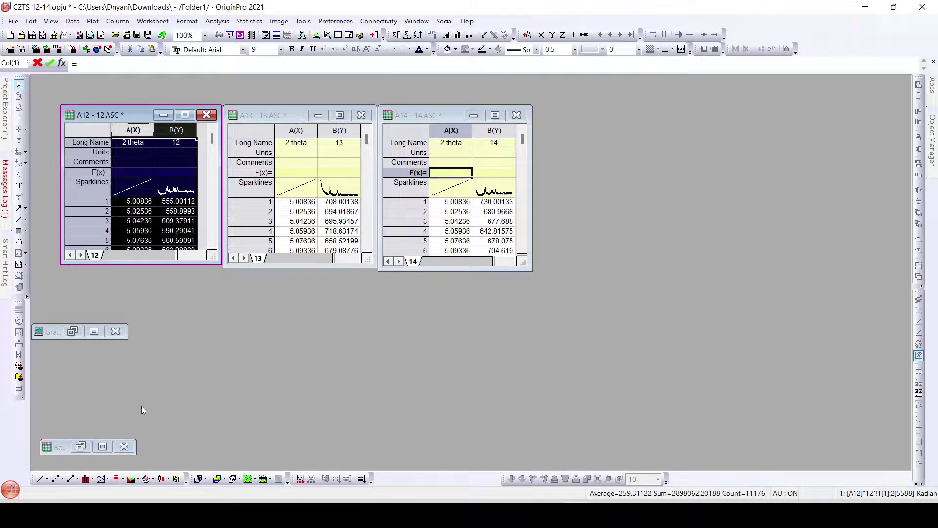
- Plot sample 12 intensity versus 2 theta as a line graph and move Graph2 aside
left_click(40, 479)
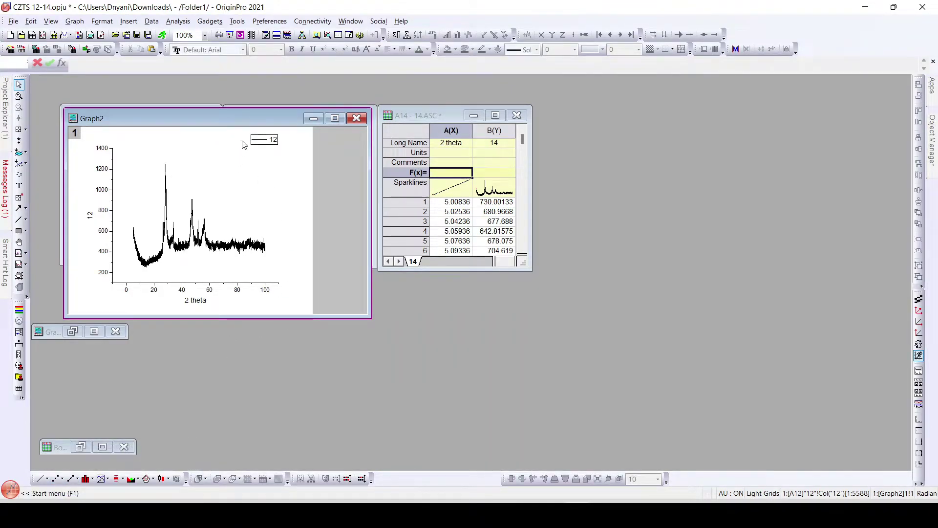
left_click_drag(250, 120, 663, 196)
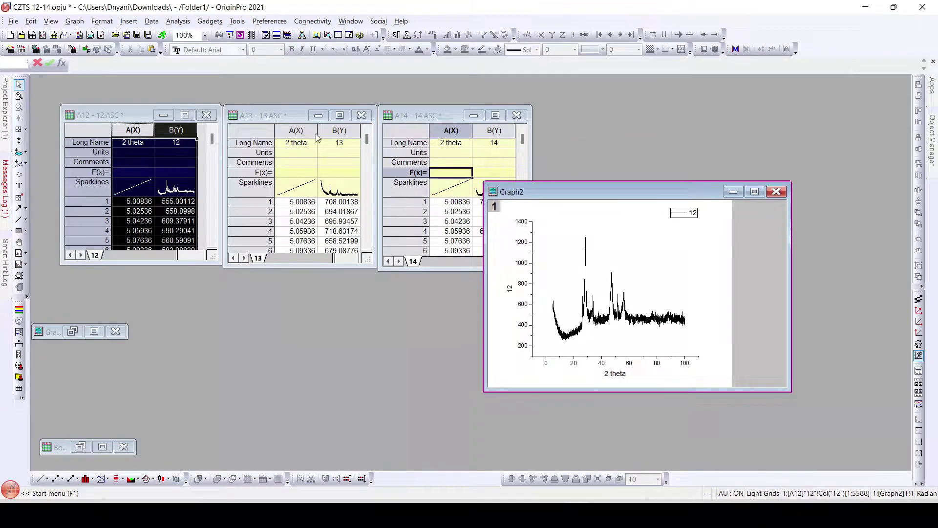
- Add the 14.ASC and 13.ASC B(Y) columns to Graph2's layer, then maximize the graph
double_click(494, 208)
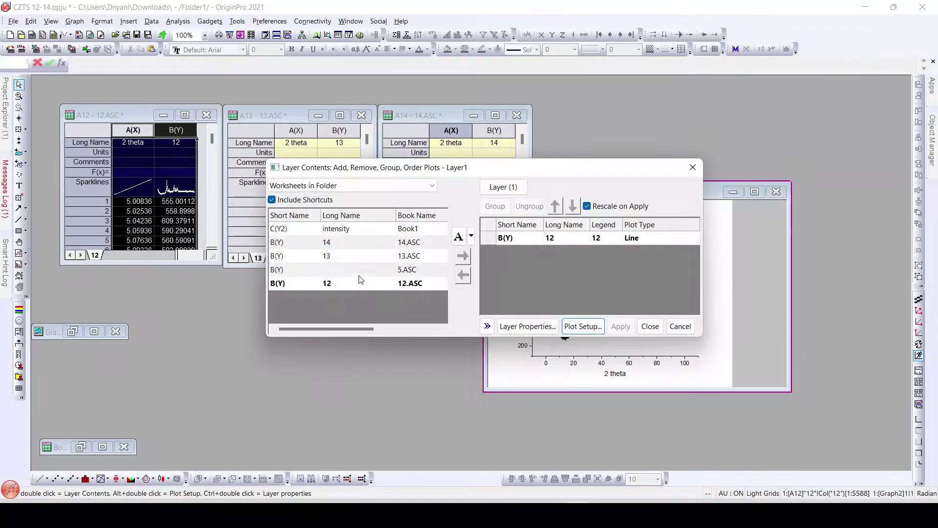
left_click(391, 243)
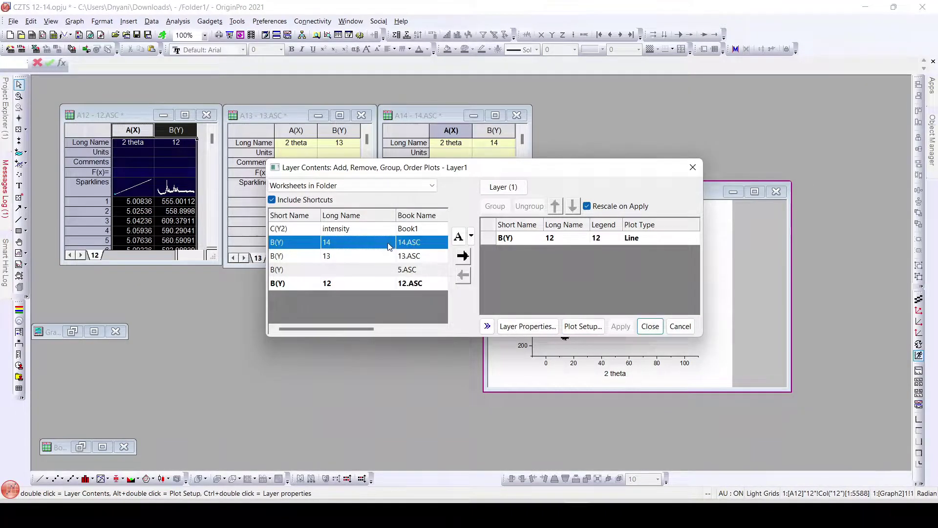
left_click(374, 256, "ctrl")
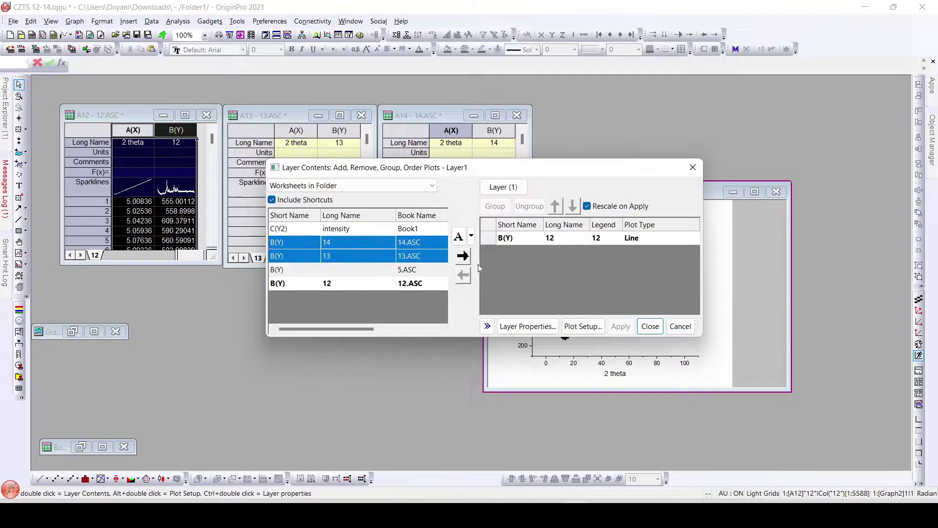
left_click(462, 256)
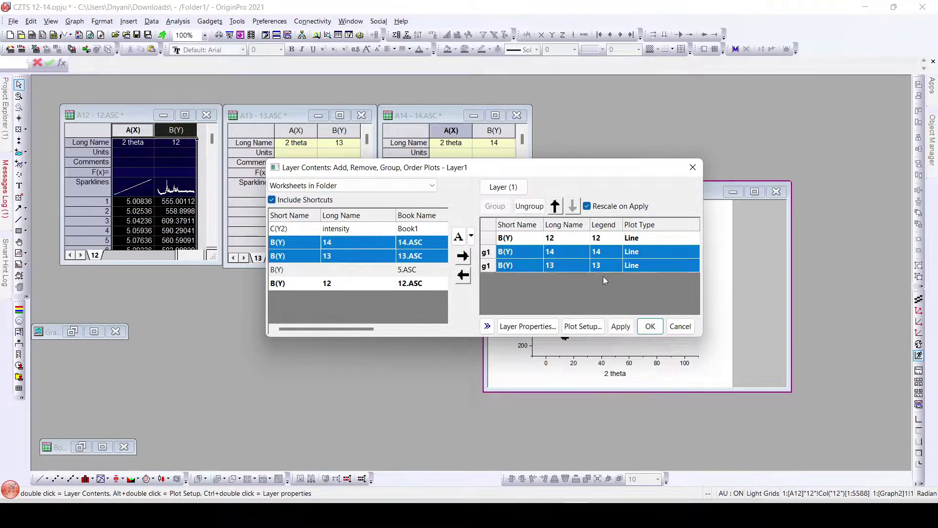
left_click(621, 327)
left_click(646, 326)
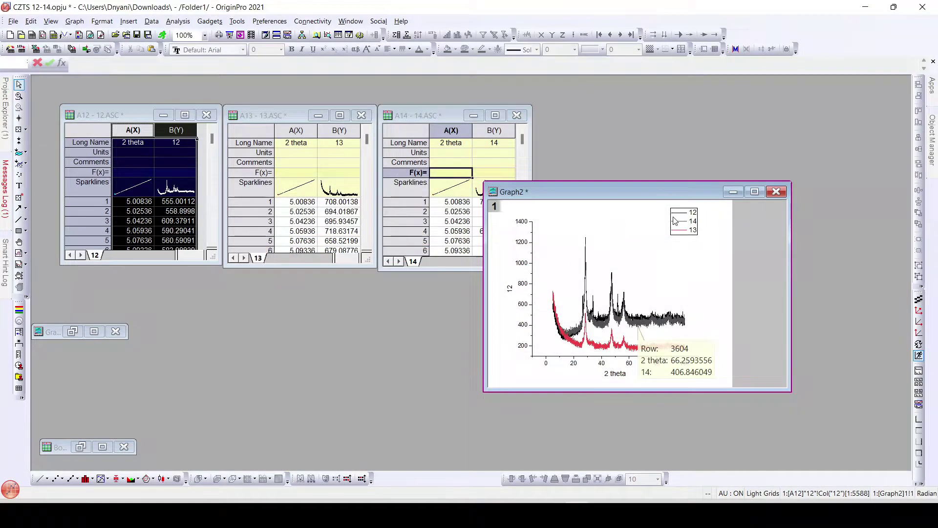
left_click(758, 194)
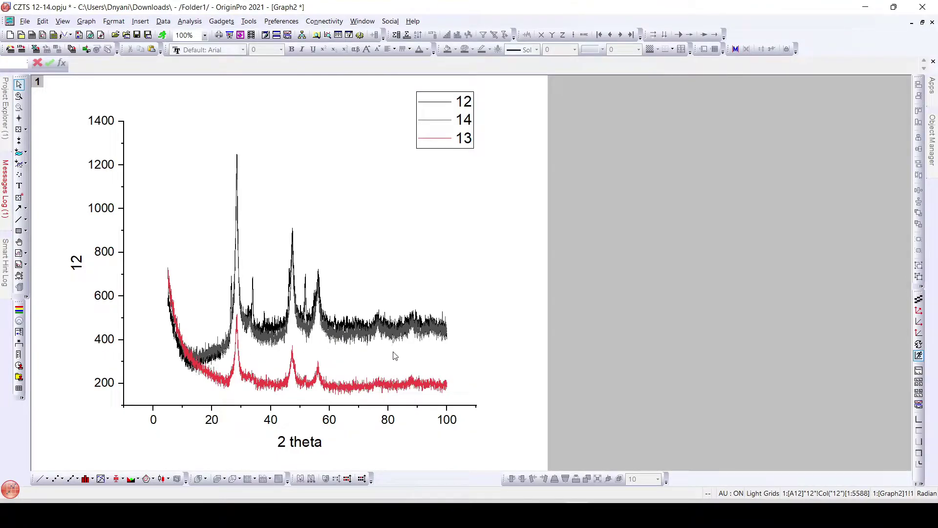
- Check a data point on a curve, then restore Graph2 to its smaller window
mouse_move(329, 331)
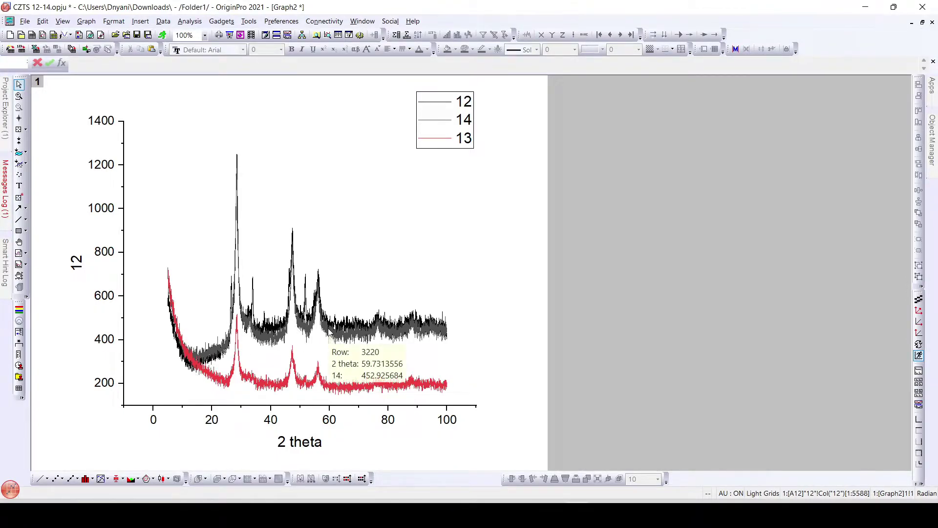
left_click(923, 23)
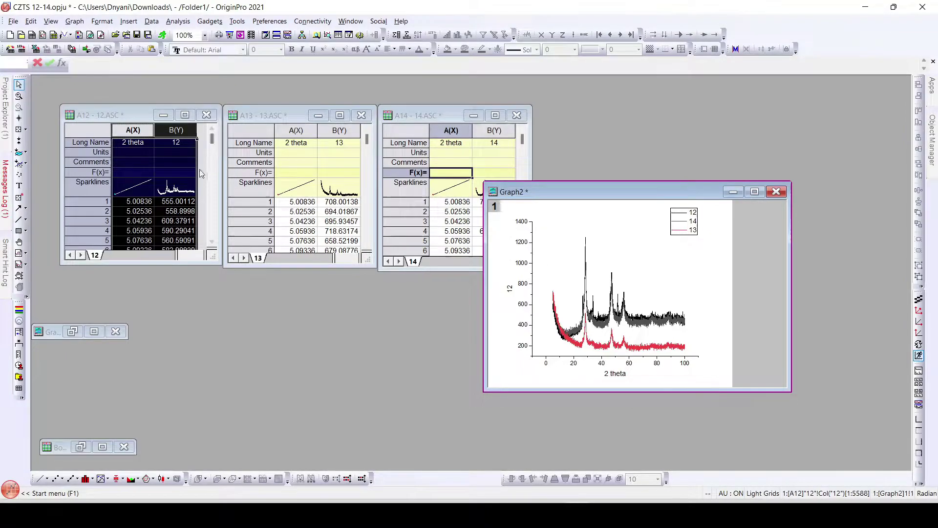
- Start a Multi-Panel Stack plot of column B(Y), cancel it, and widen the A12 window
left_click(177, 130)
right_click(177, 130)
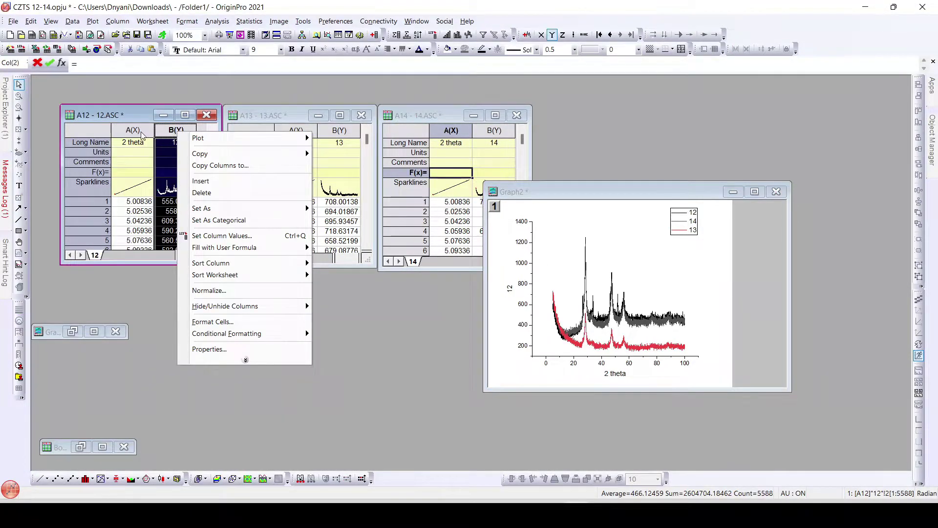
mouse_move(222, 139)
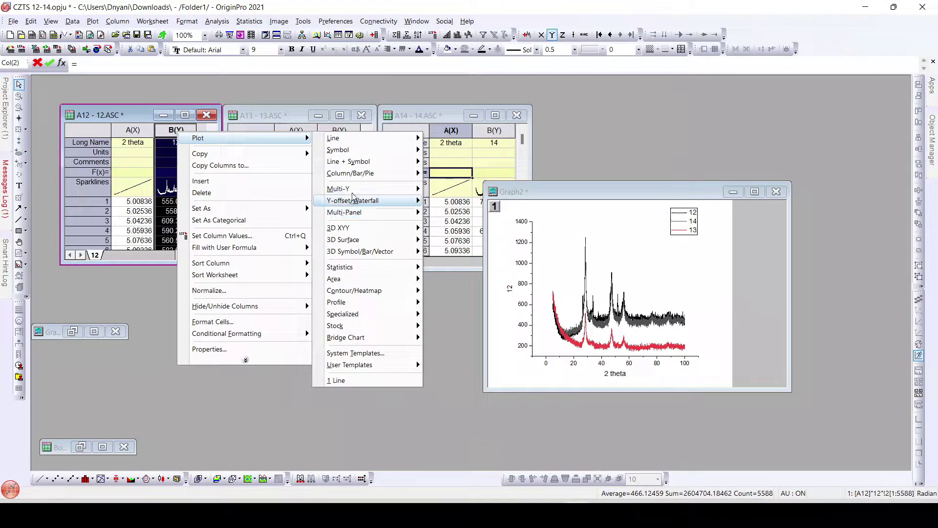
mouse_move(356, 192)
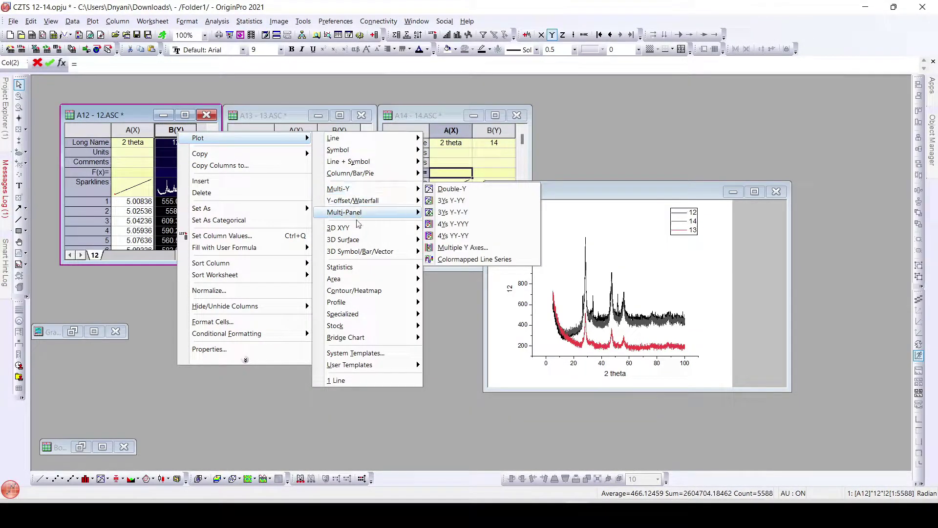
mouse_move(362, 213)
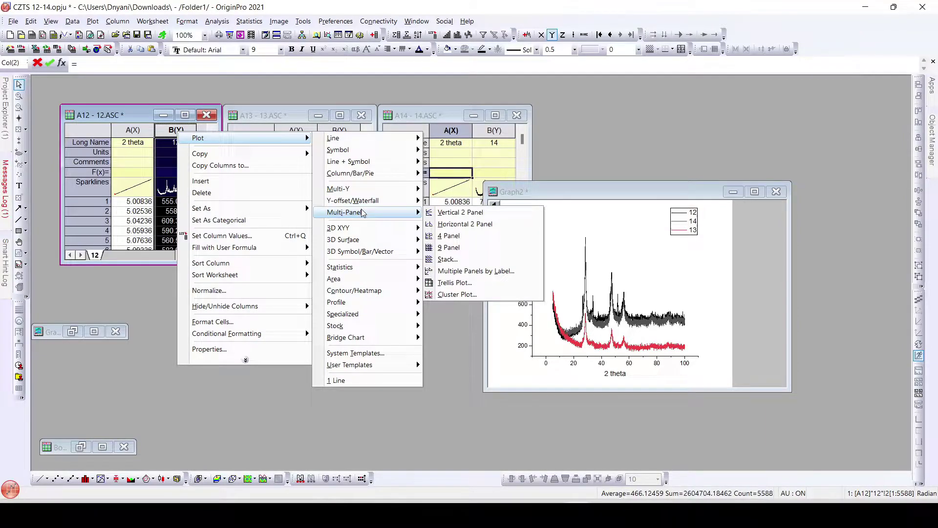
left_click(455, 260)
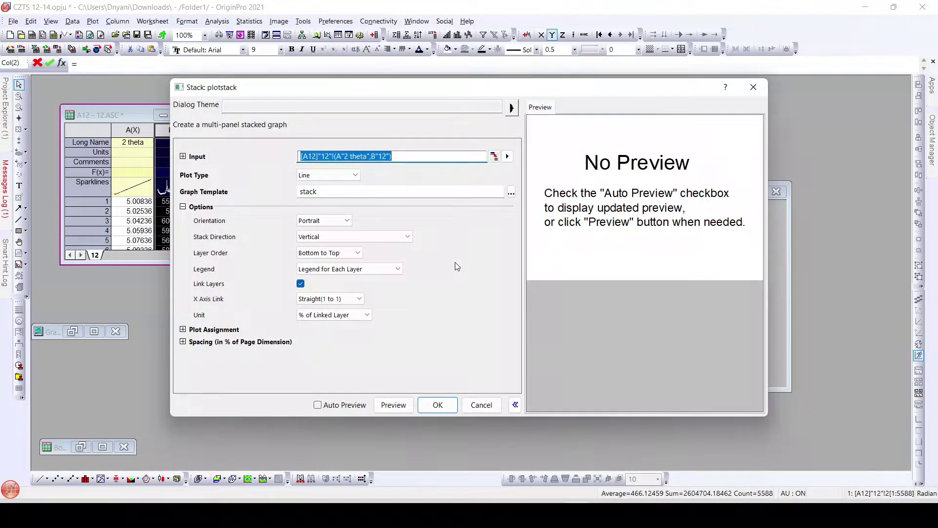
left_click(488, 405)
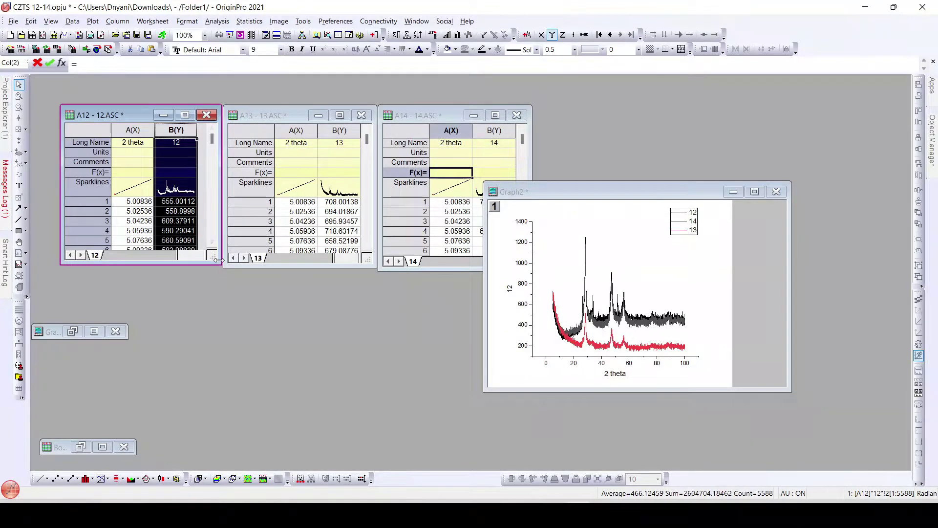
left_click_drag(218, 260, 384, 297)
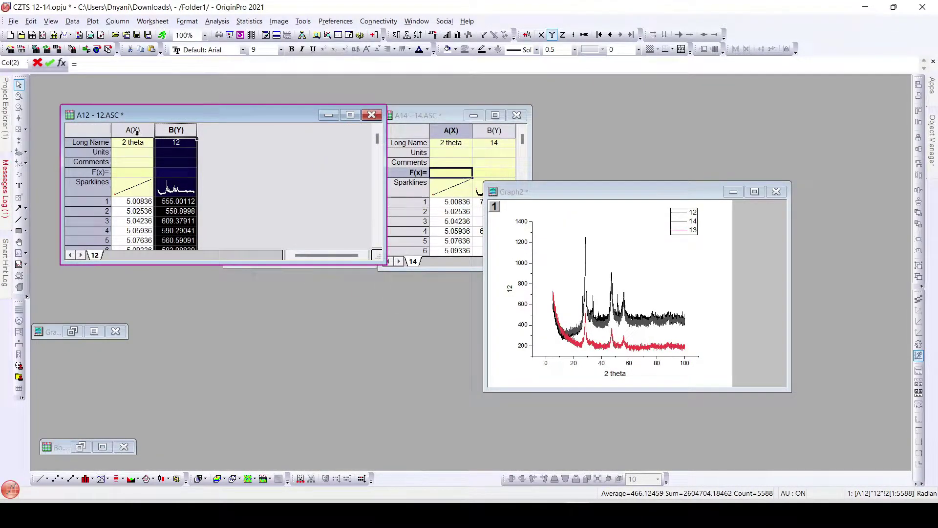
- Plot both A12 columns as stacked lines by Y offsets, then delete the resulting Graph3
left_click_drag(132, 130, 176, 130)
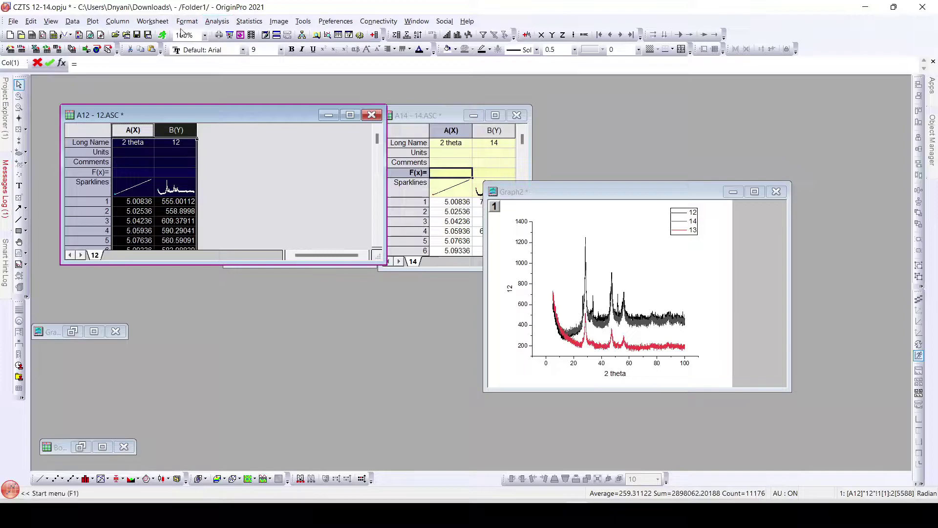
right_click(176, 130)
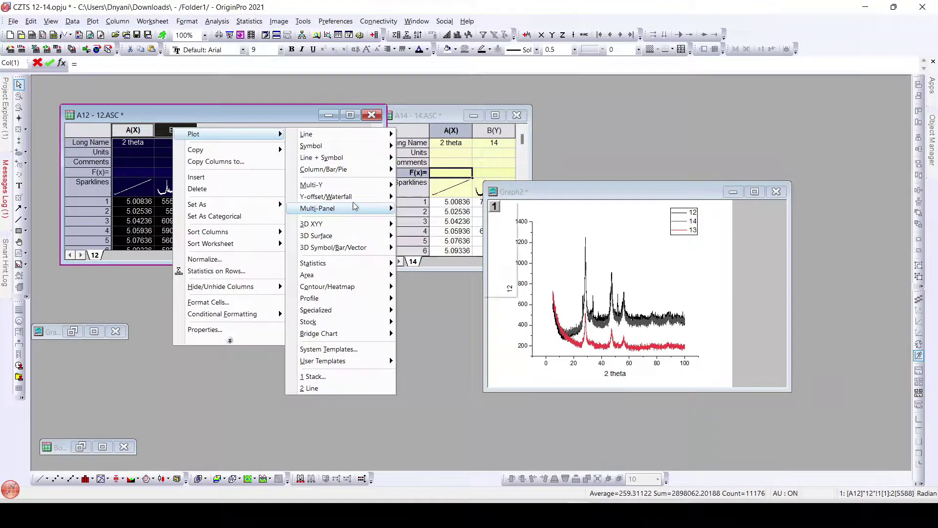
mouse_move(353, 199)
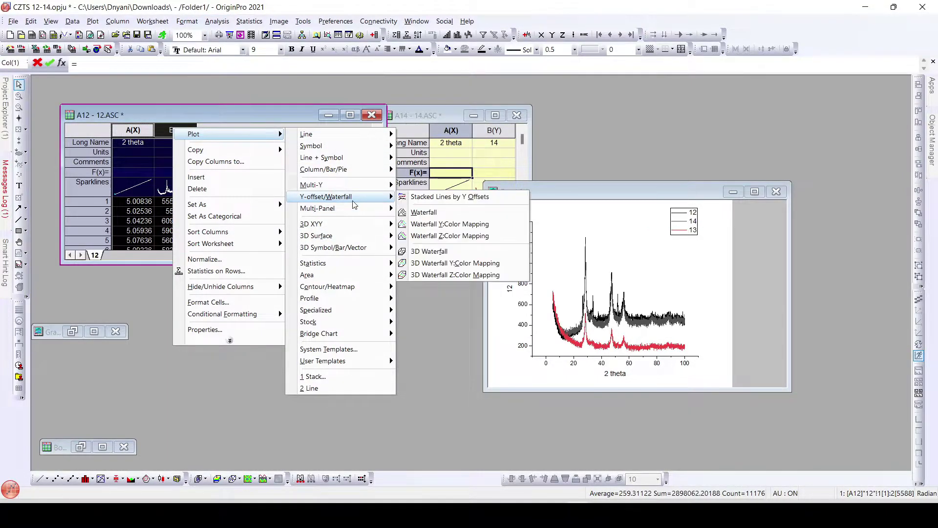
left_click(460, 196)
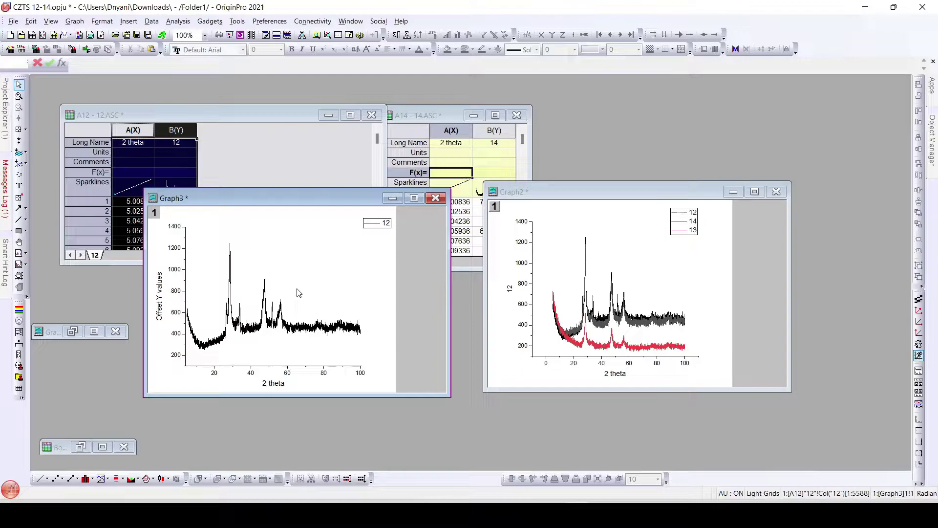
left_click(435, 198)
left_click(411, 288)
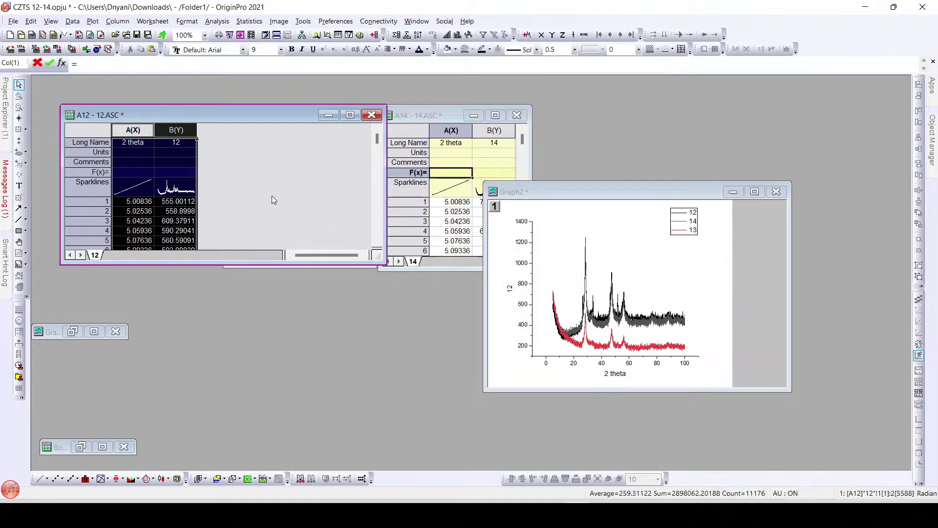
- Move A13 to the right and Graph2 below, and resize the A12 worksheet window
left_click_drag(386, 263, 226, 256)
left_click_drag(299, 121, 663, 118)
left_click_drag(550, 192, 330, 250)
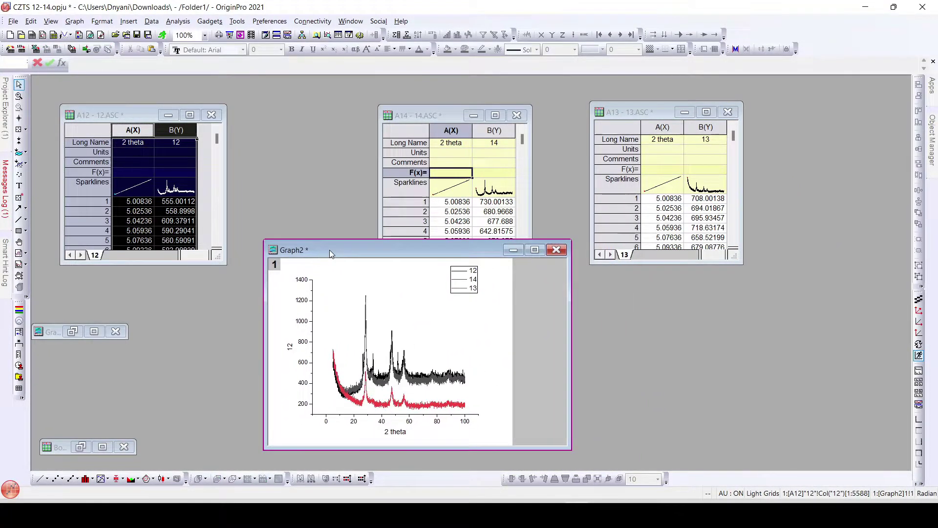
left_click(222, 260)
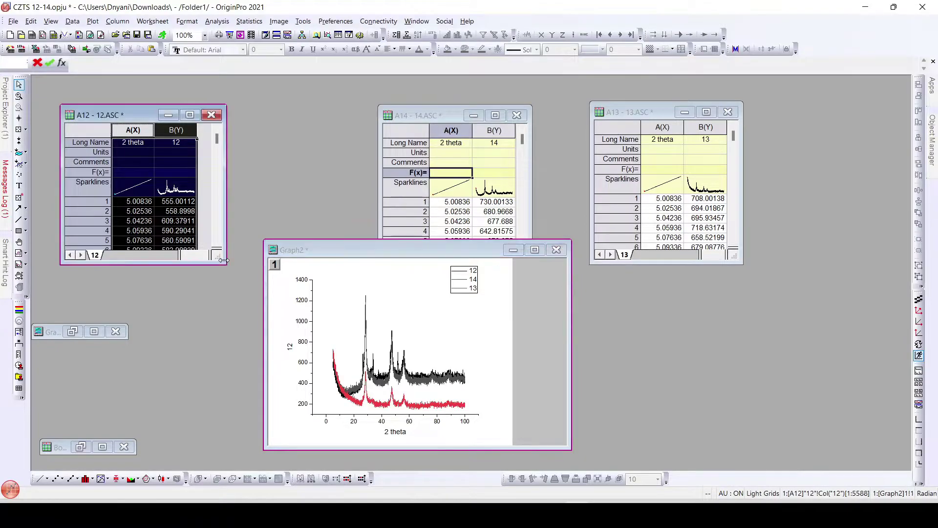
left_click_drag(223, 260, 327, 260)
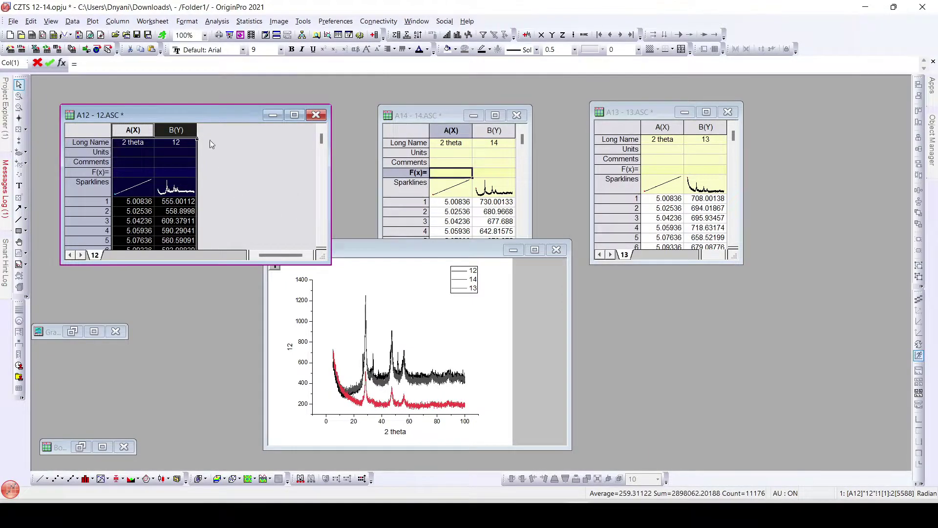
- Open the Append Worksheet dialog and launch its Select Worksheets sheet browser
left_click(153, 22)
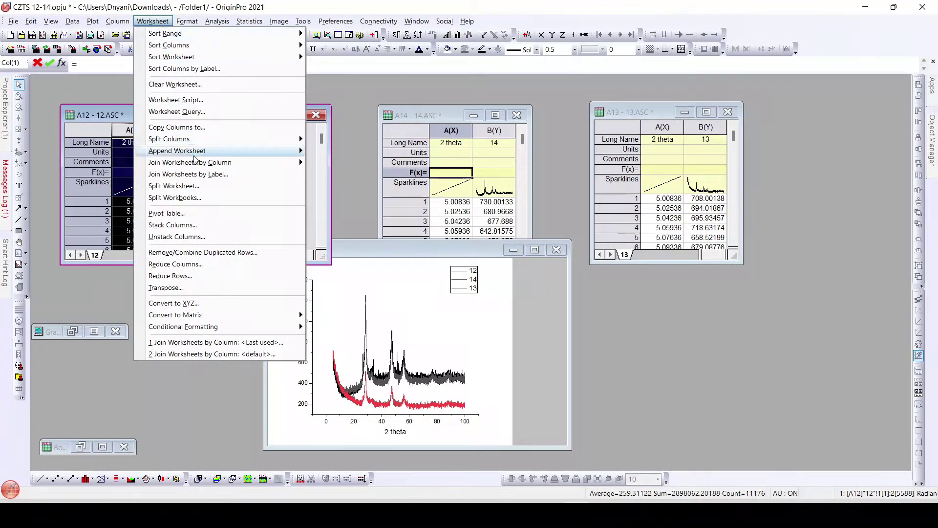
mouse_move(198, 151)
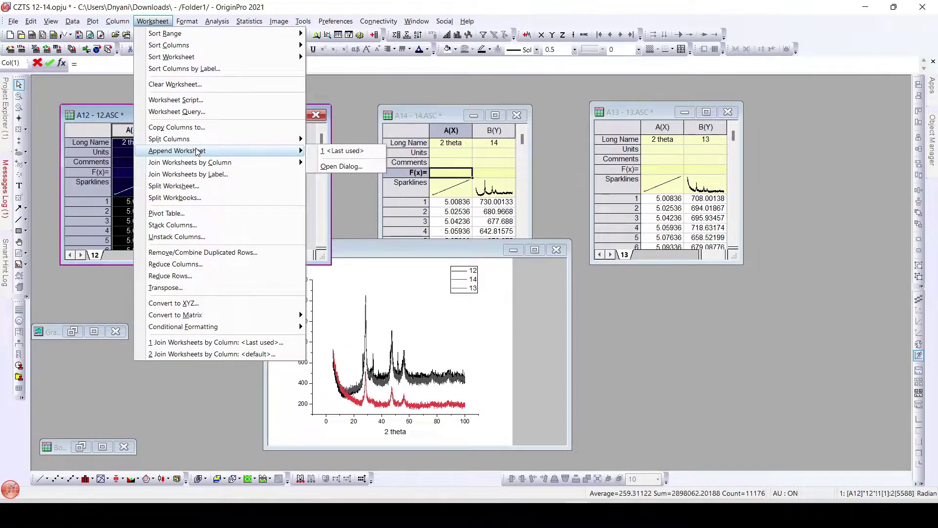
left_click(344, 167)
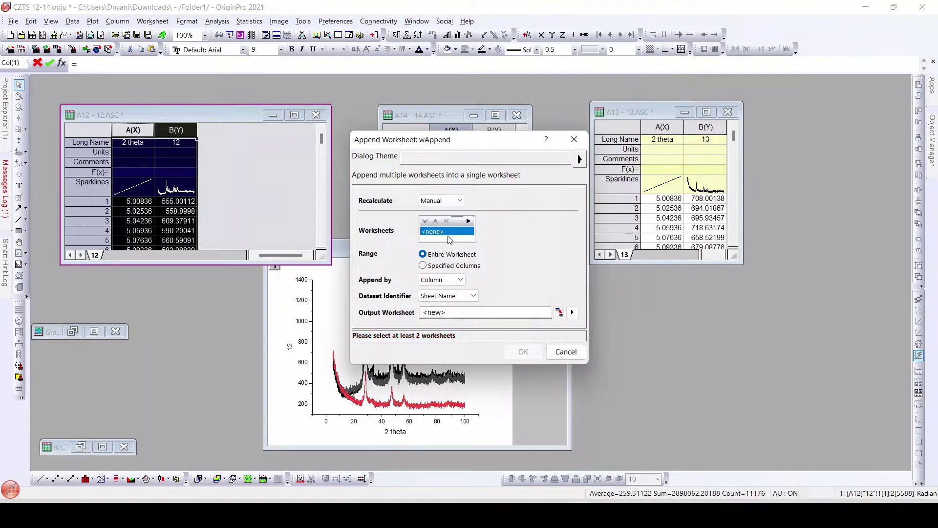
left_click(469, 222)
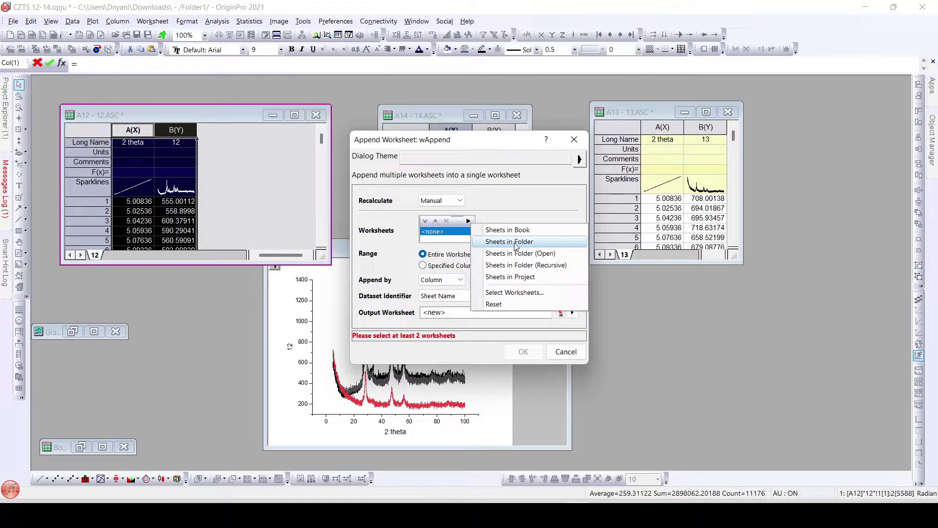
left_click(506, 293)
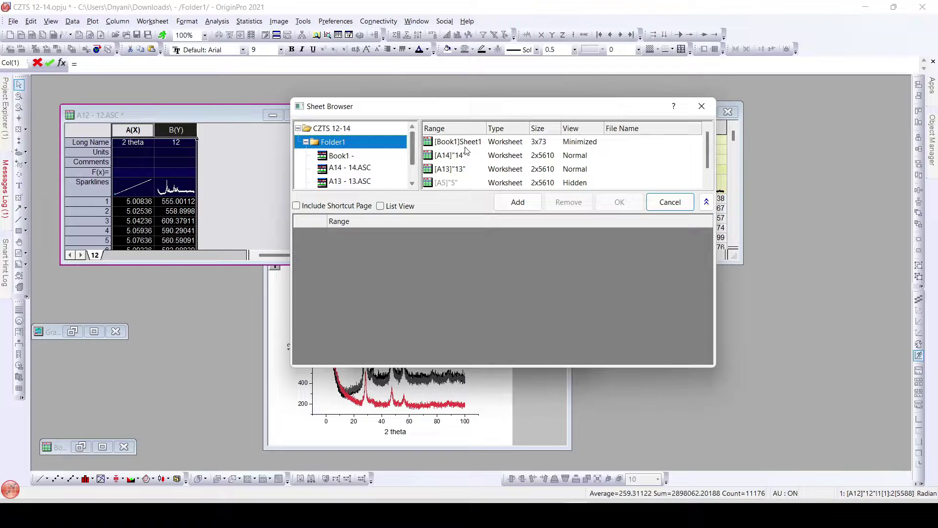
- Add the [A14]"14", [A13]"13" and [A5]"5" sheets to the append list and confirm
left_click(454, 159)
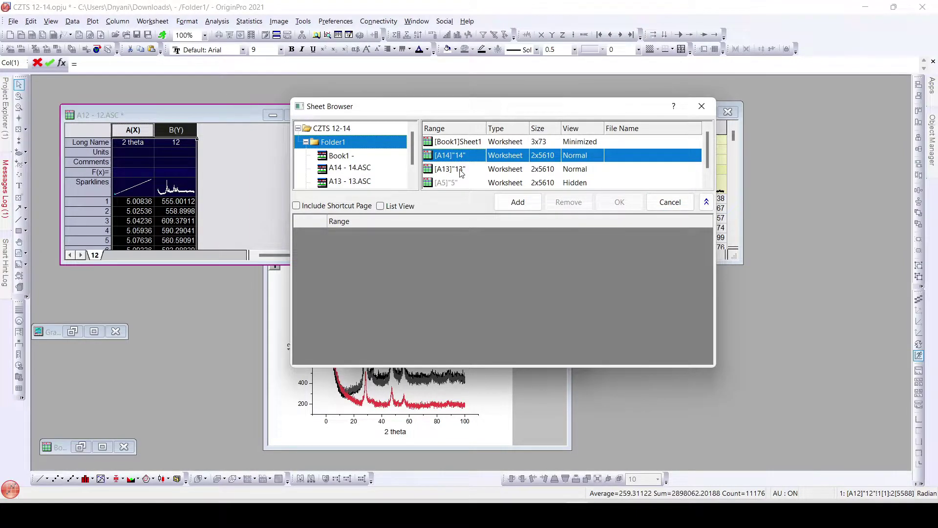
left_click(461, 173, "ctrl")
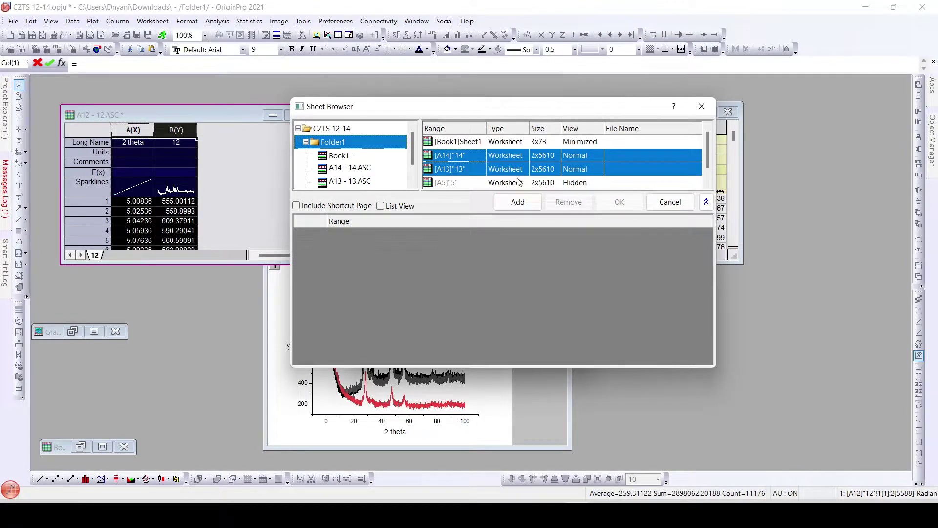
left_click(494, 184, "ctrl")
left_click(530, 207)
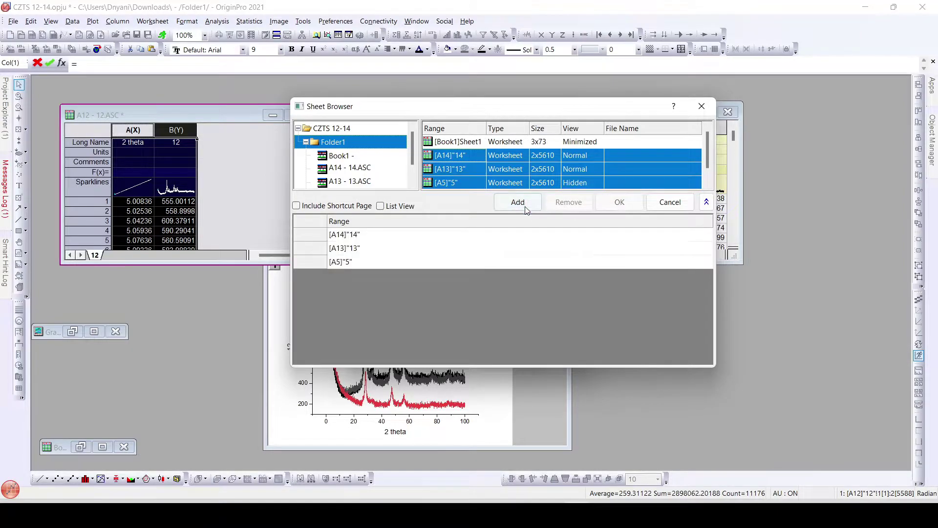
left_click(629, 208)
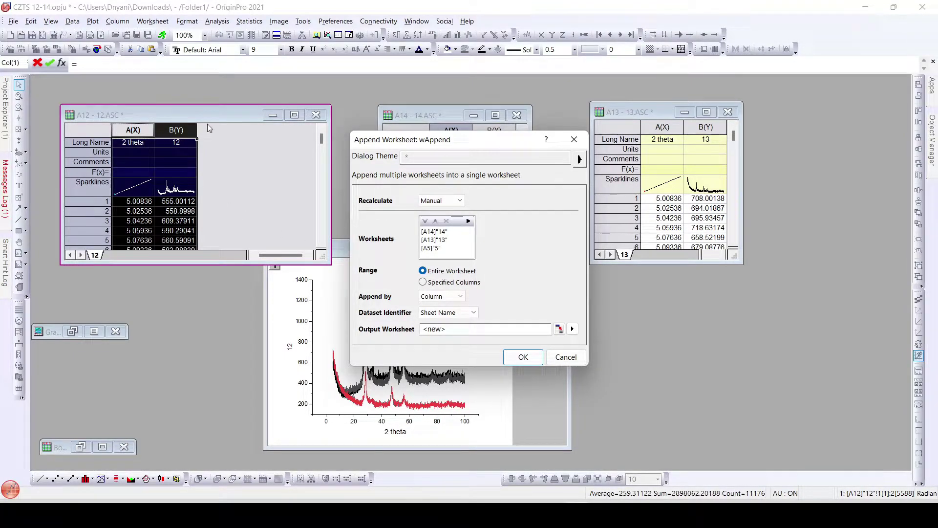
- Set the append range to Specified Columns with Col(B), then open the Custom Columns browser
left_click_drag(453, 141, 449, 268)
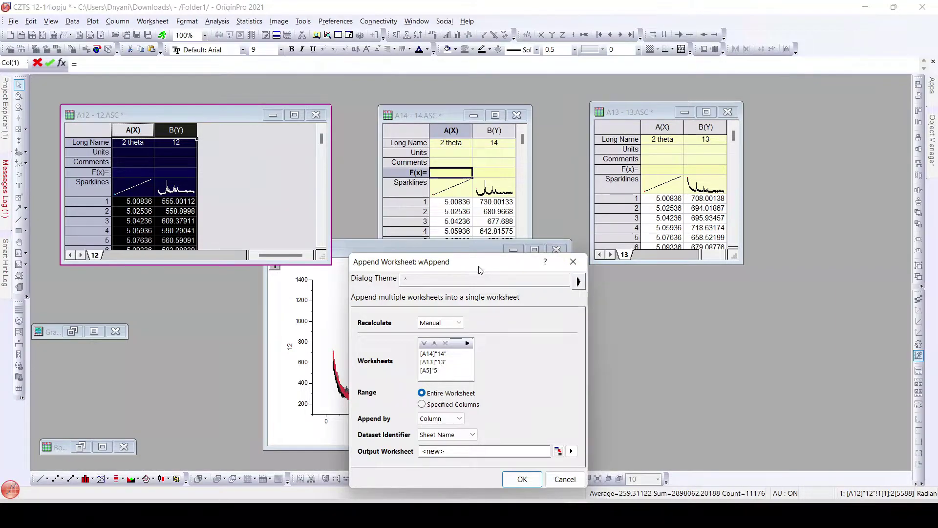
left_click_drag(479, 270, 471, 133)
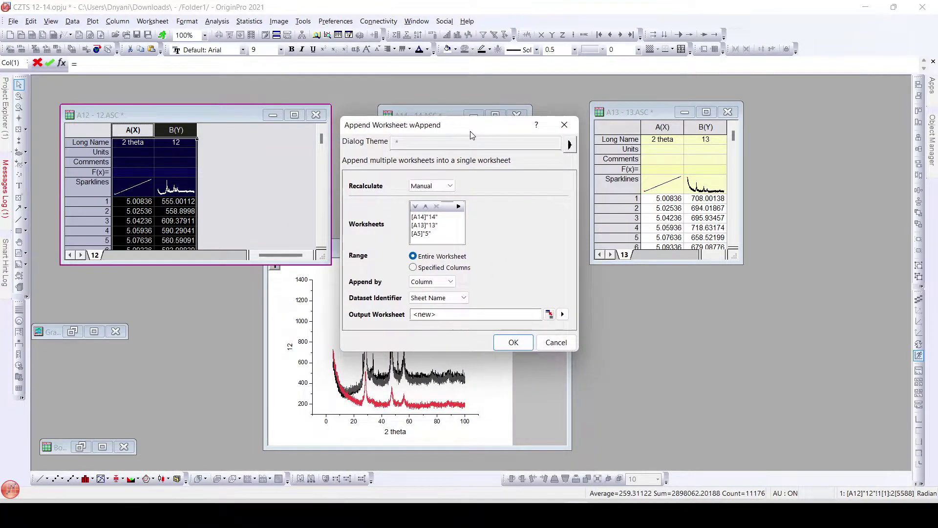
left_click(414, 267)
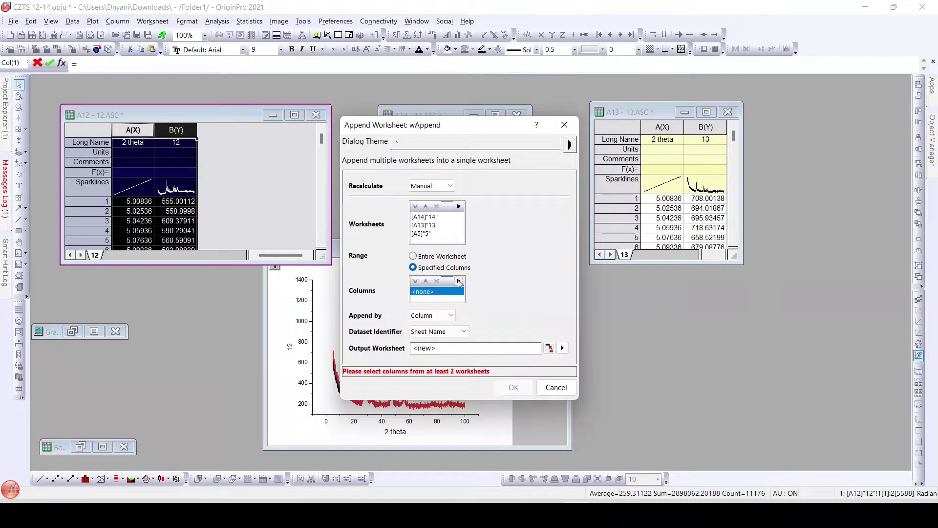
left_click(458, 281)
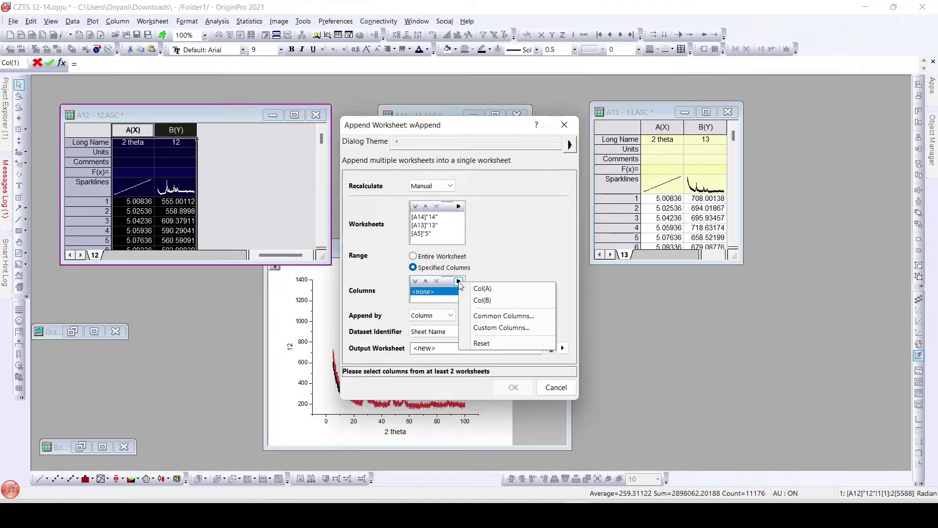
left_click(495, 301)
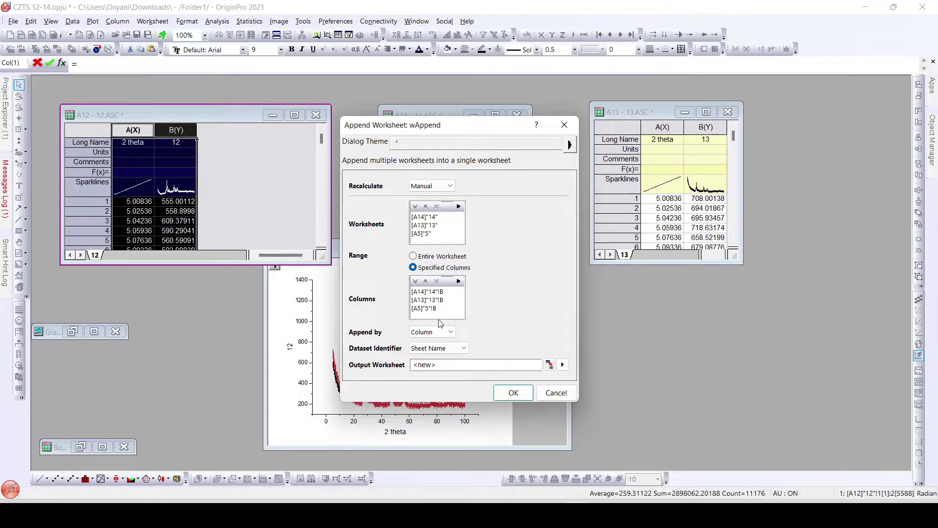
left_click(458, 281)
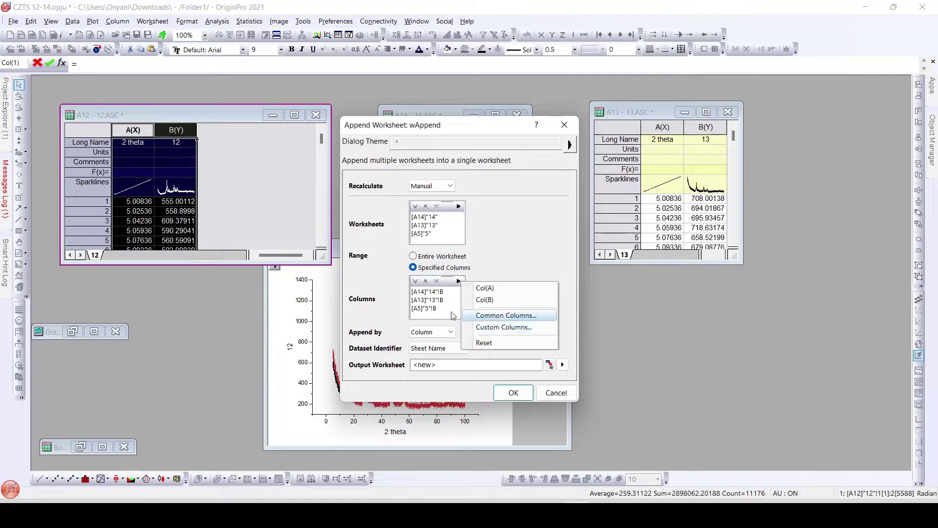
left_click(505, 327)
- Choose sheet 14's 2 theta column plus the B columns of sheets 14, 13 and 5 for appending
left_click(371, 179)
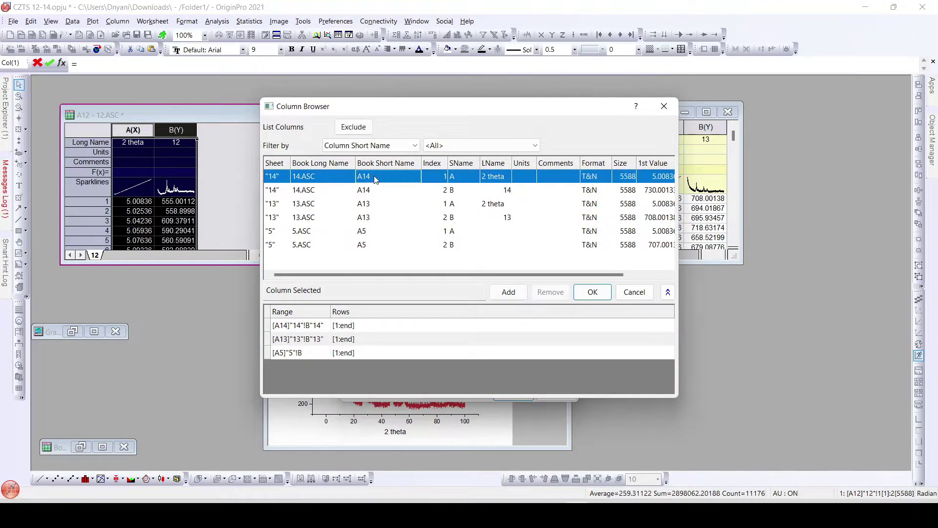
left_click(516, 293)
left_click(373, 366)
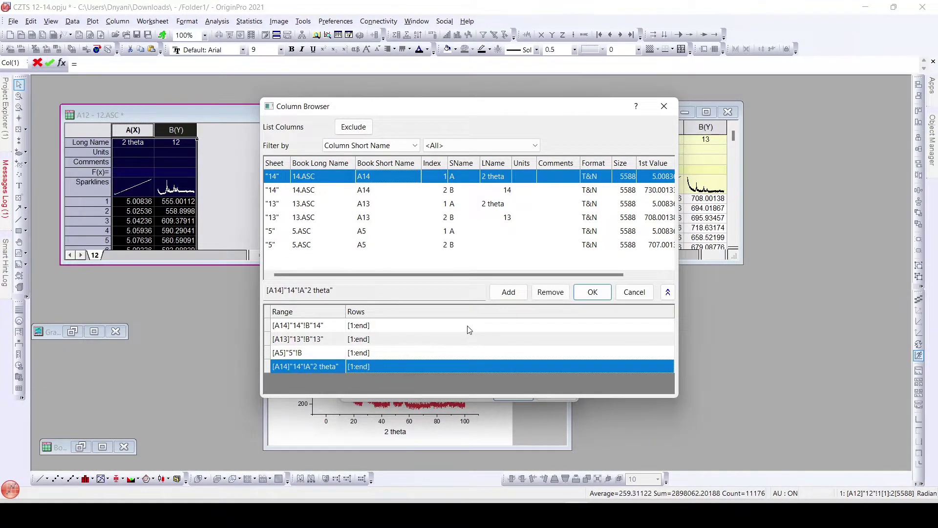
left_click_drag(384, 327, 385, 371)
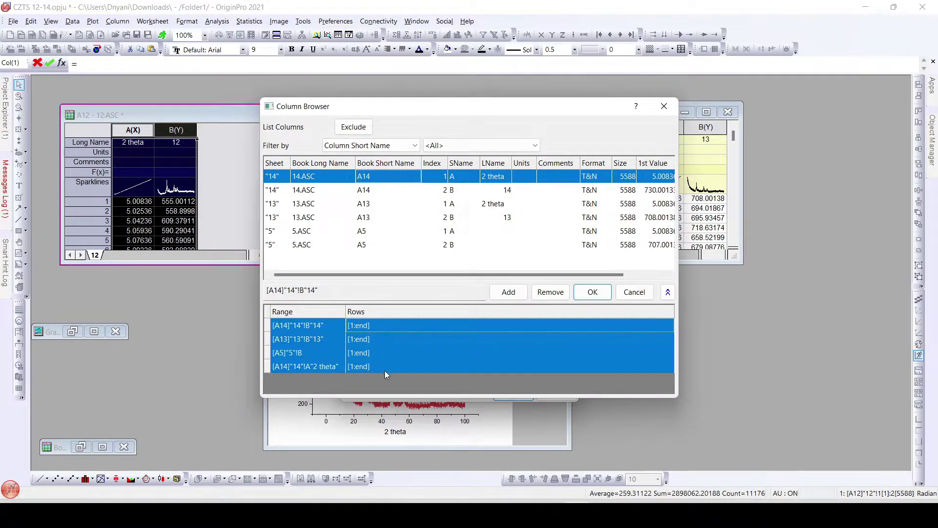
left_click(549, 292)
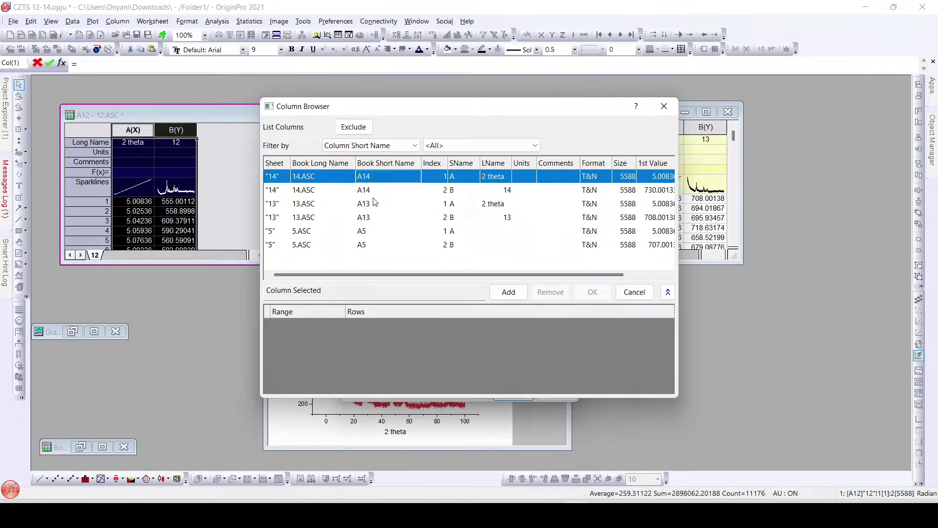
left_click(438, 191, "ctrl")
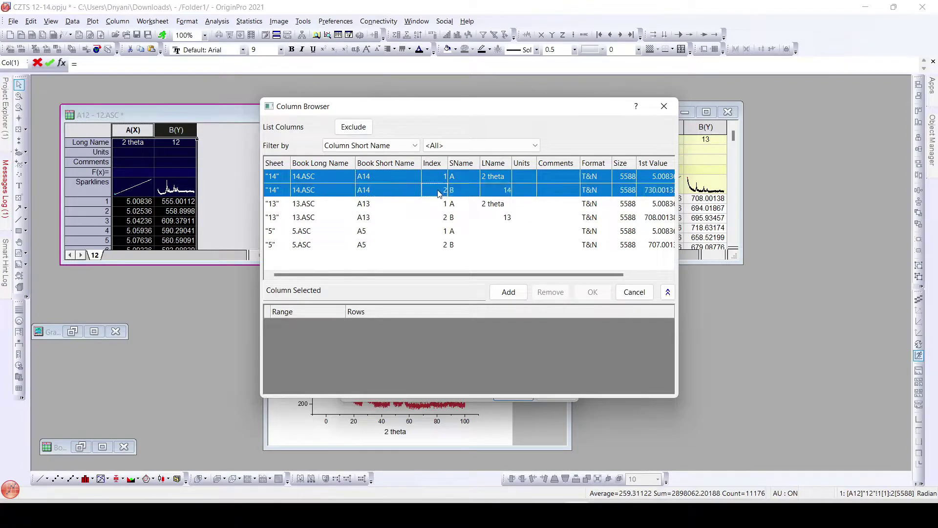
left_click(431, 218, "ctrl")
left_click(429, 250, "ctrl")
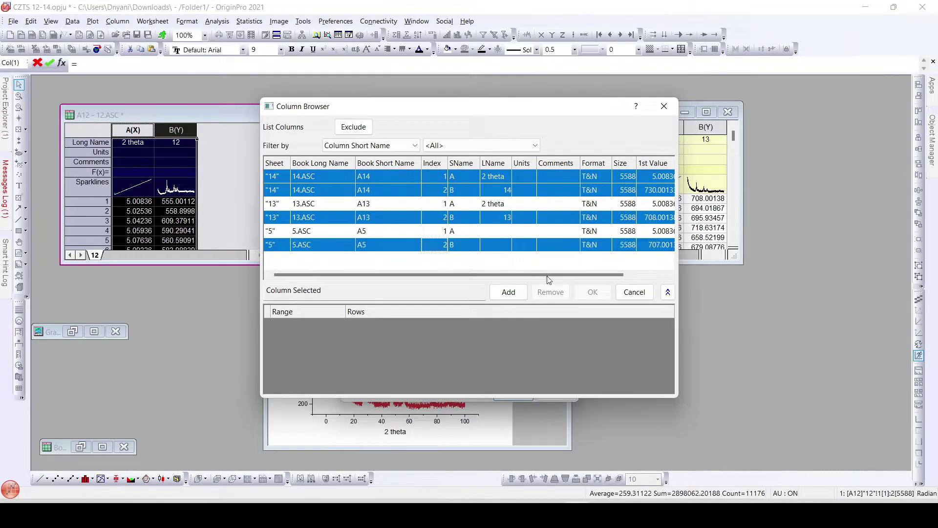
left_click(508, 292)
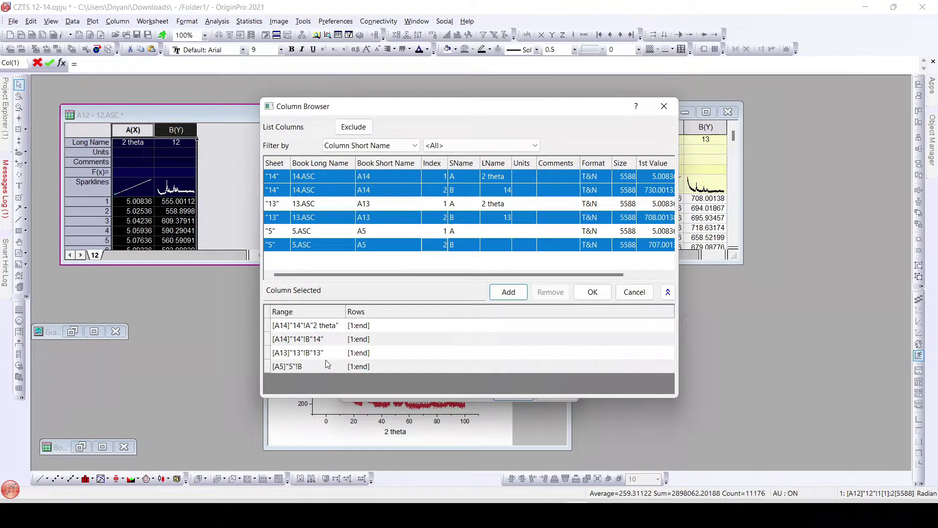
left_click(593, 292)
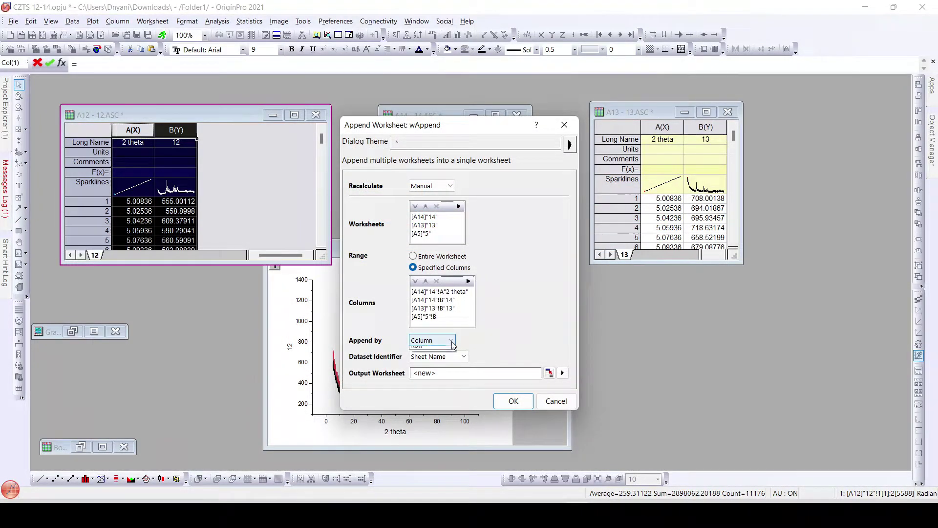
- Keep Append by set to Column and Dataset Identifier set to Sheet Name
left_click(453, 345)
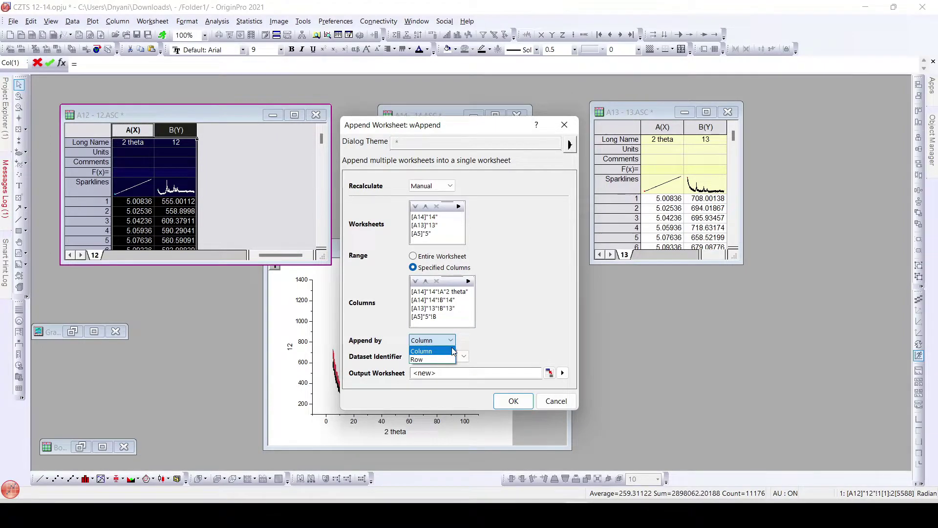
left_click(453, 351)
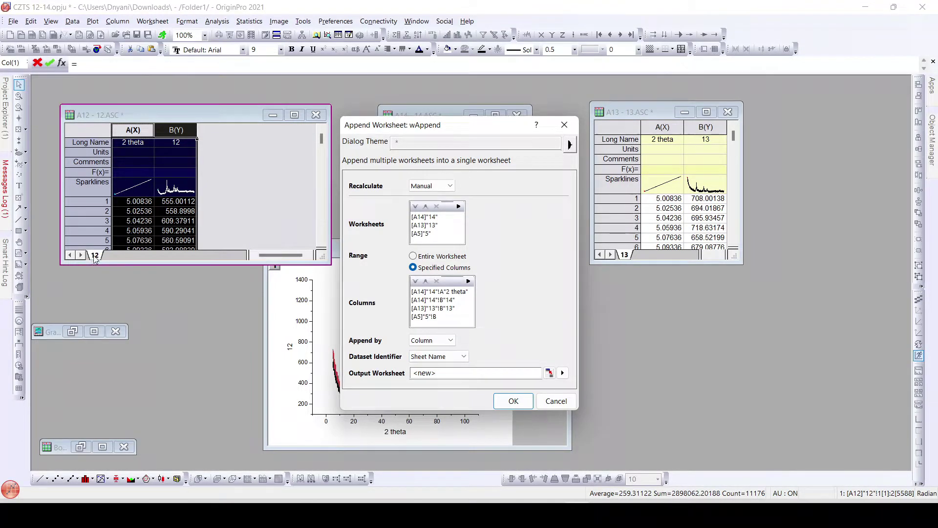
left_click_drag(458, 125, 323, 104)
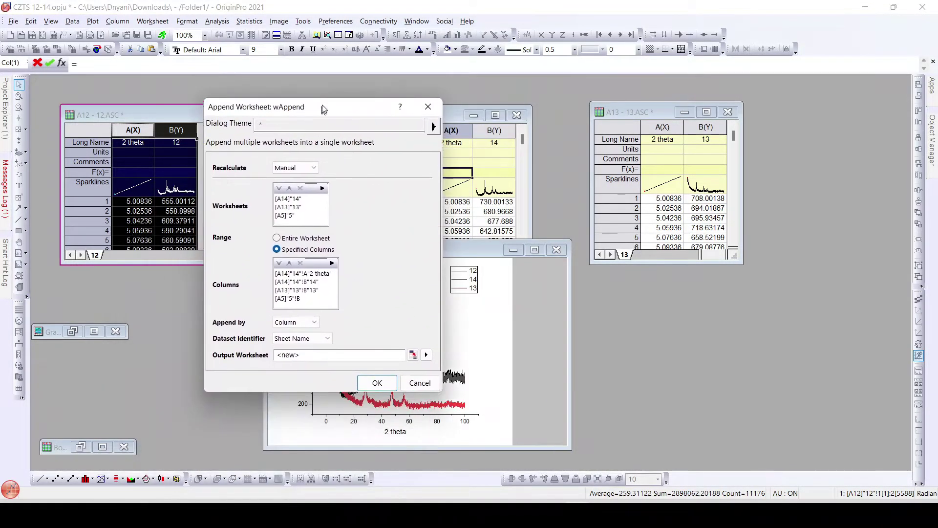
left_click(322, 337)
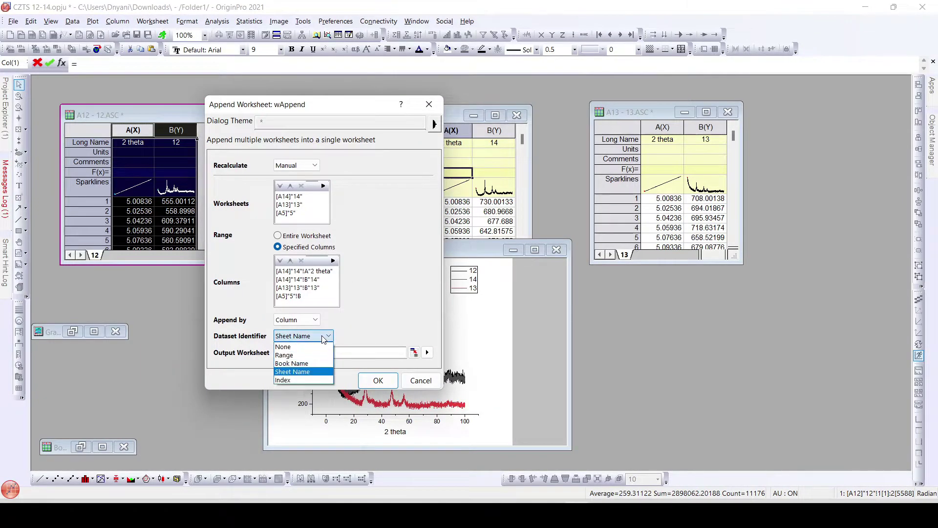
left_click(314, 374)
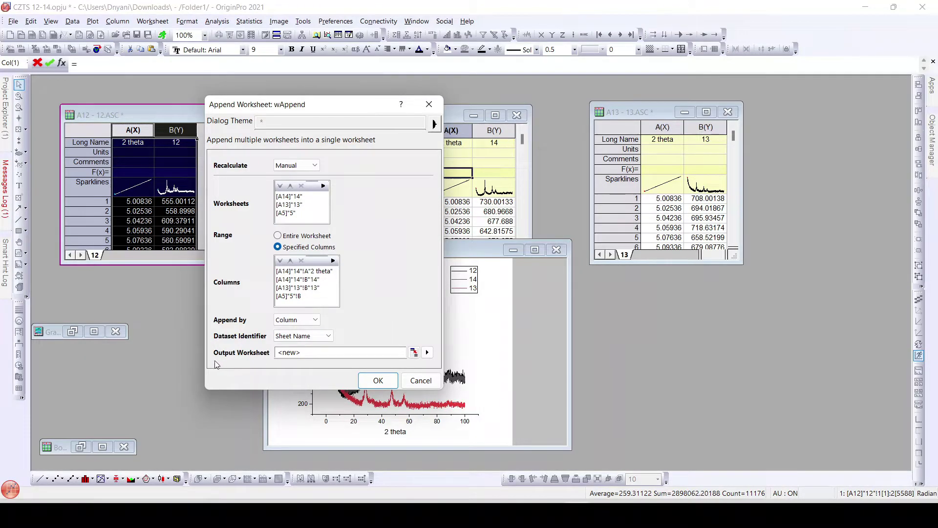
left_click(427, 353)
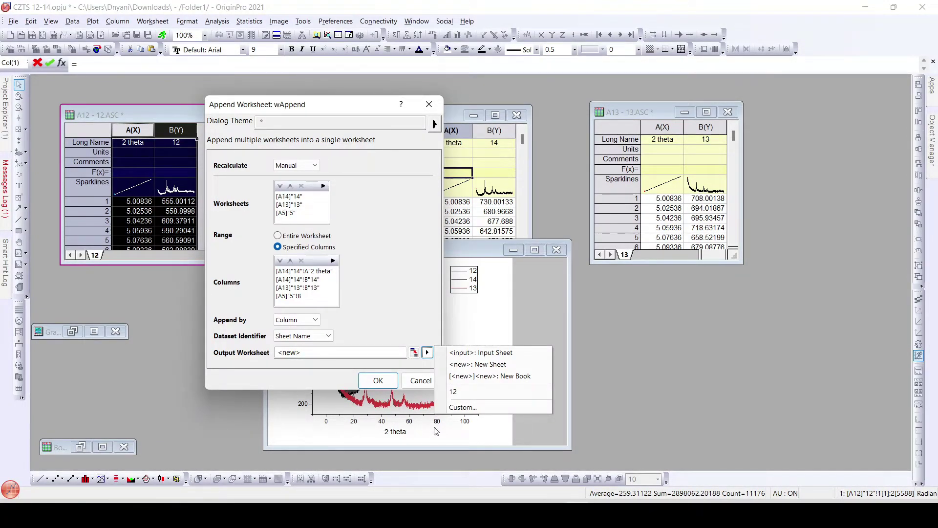
- Set the output worksheet to [<new>]<new> New Book and run the append
left_click(477, 357)
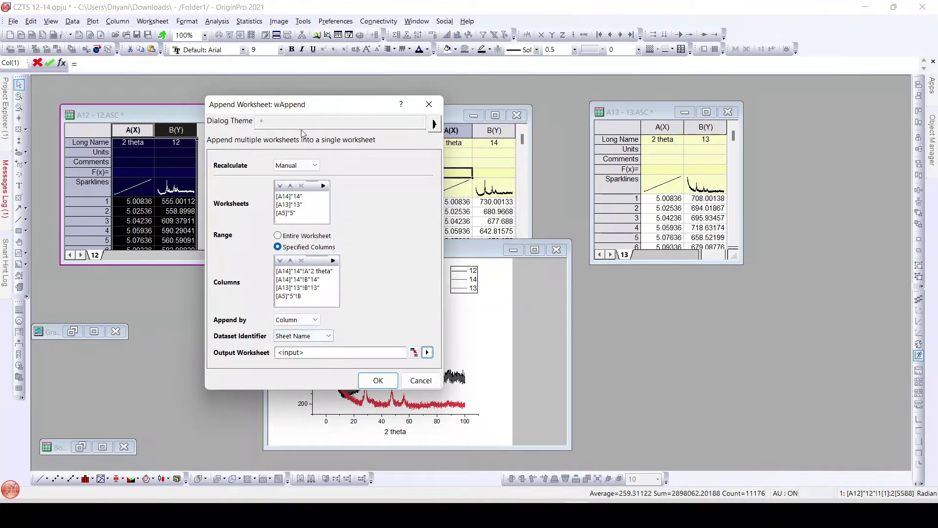
left_click_drag(306, 113, 489, 126)
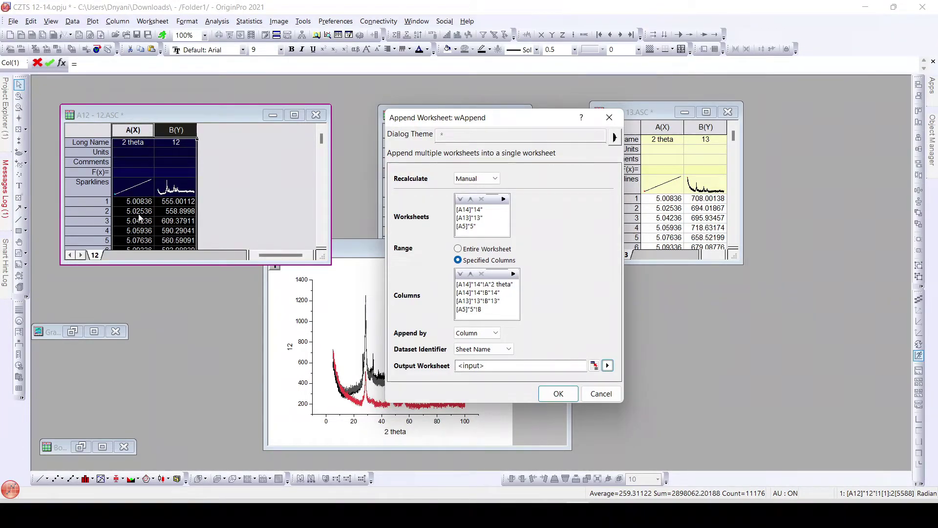
left_click(608, 365)
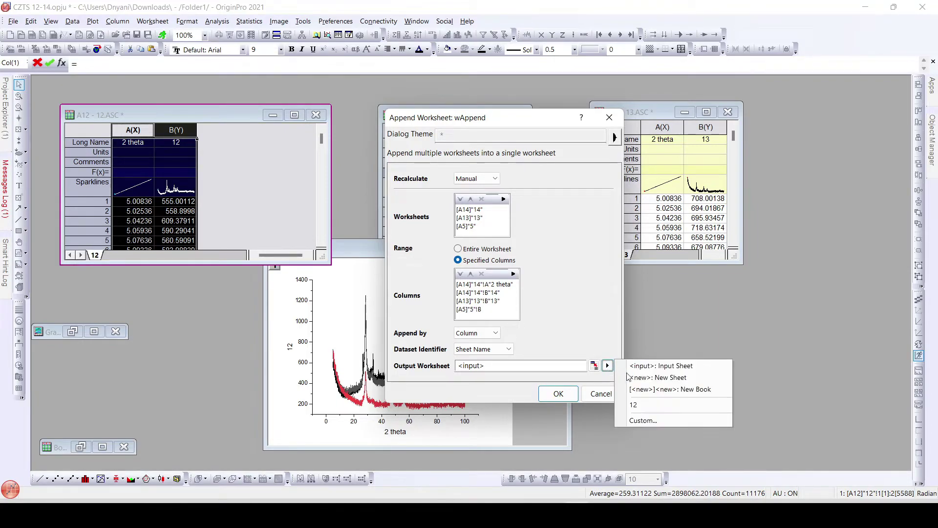
left_click(661, 389)
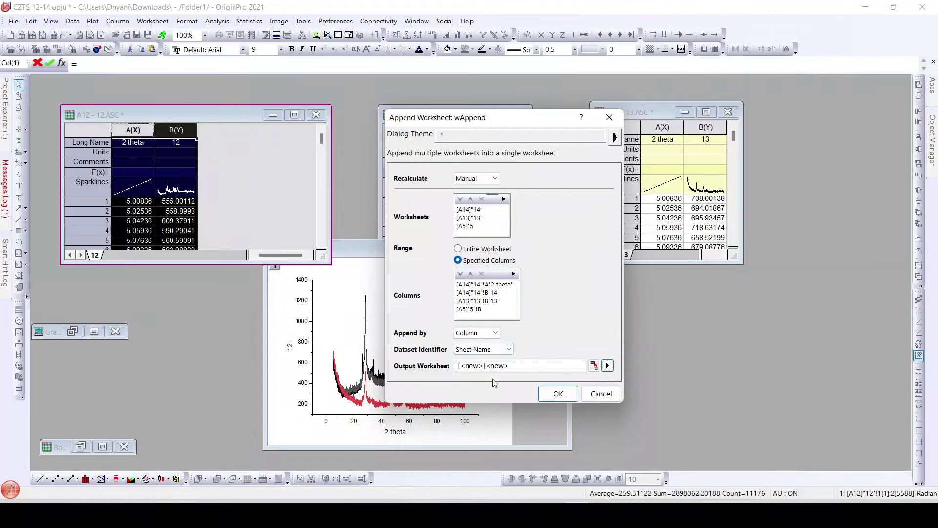
left_click(560, 400)
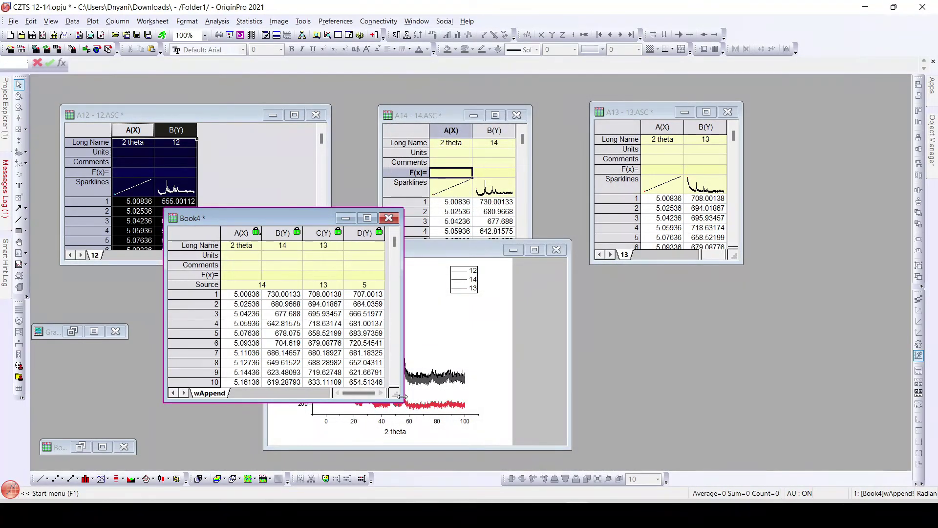
- Widen the Book4 window and select its entire worksheet
left_click_drag(399, 397, 618, 397)
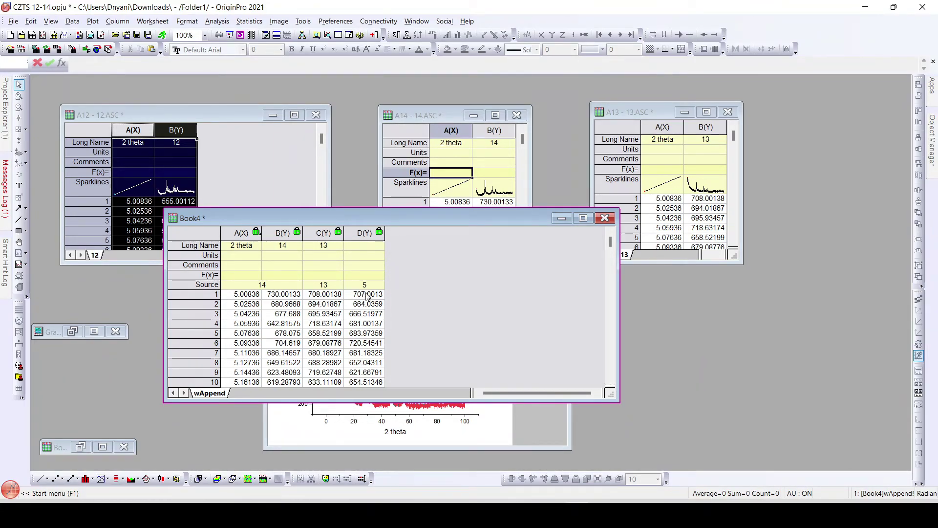
left_click(204, 235)
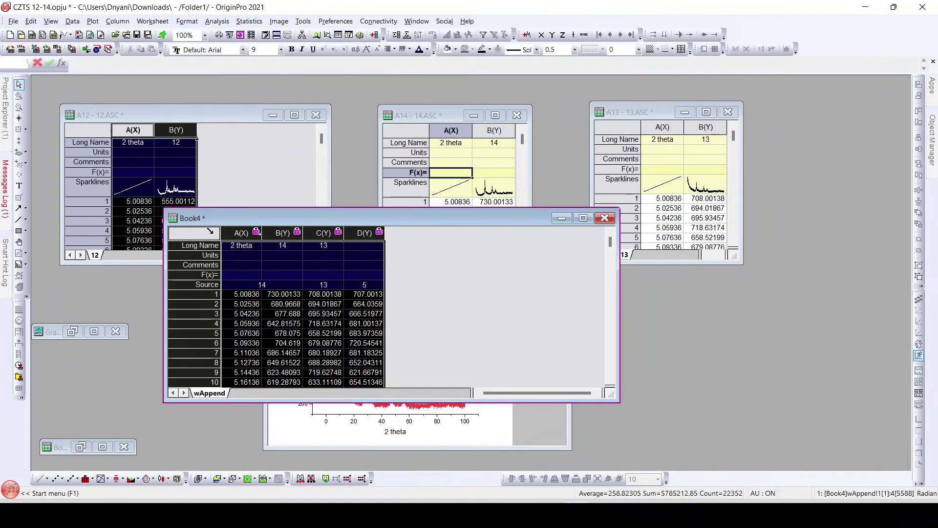
- Plot Book4's columns as Stacked Lines by Y Offsets and arrange Graph3 beside Book4
right_click(318, 236)
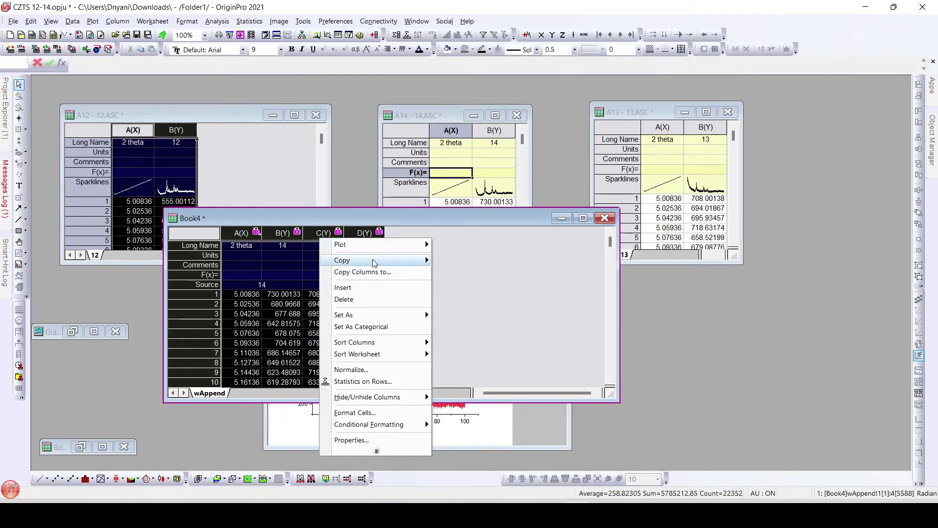
mouse_move(422, 250)
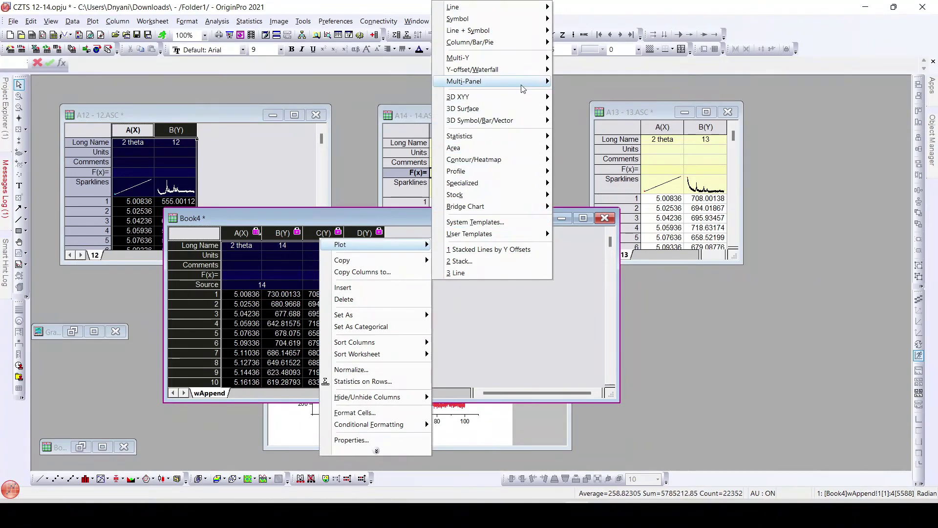
mouse_move(519, 70)
left_click(596, 72)
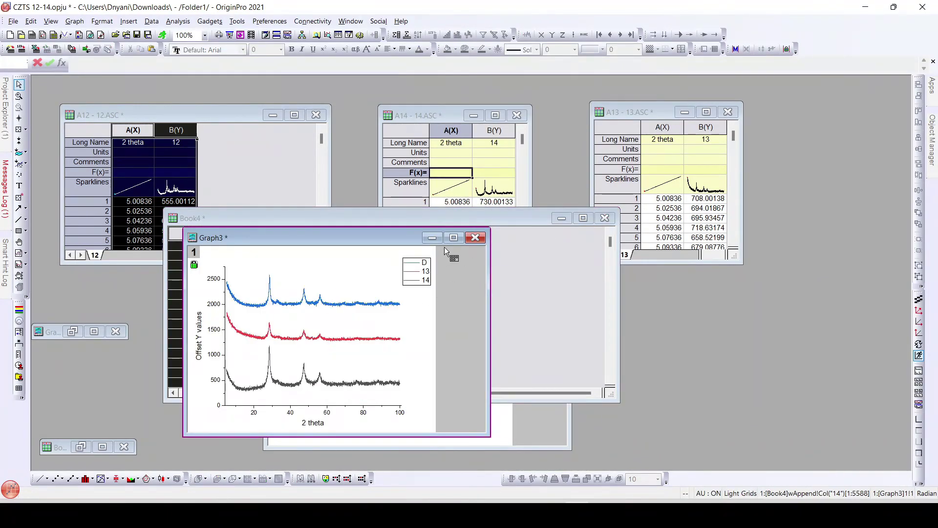
left_click_drag(397, 236, 589, 156)
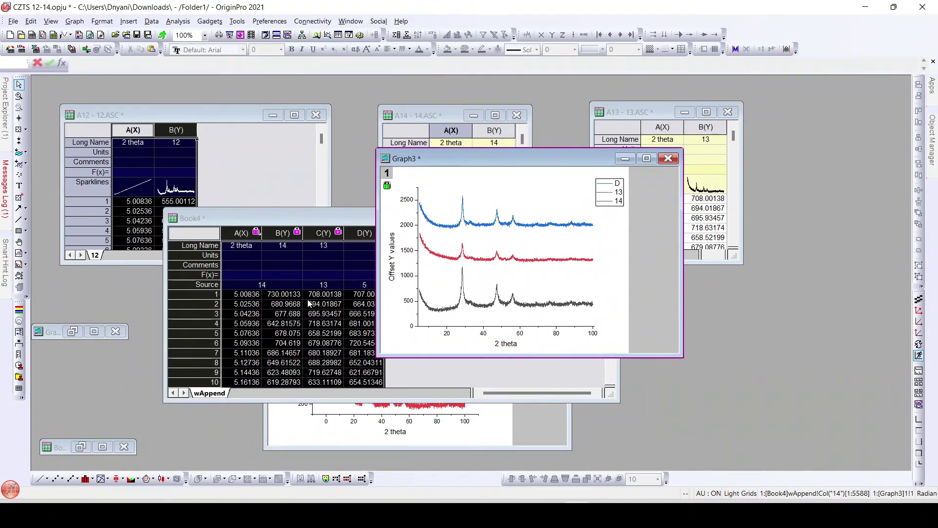
left_click(309, 219)
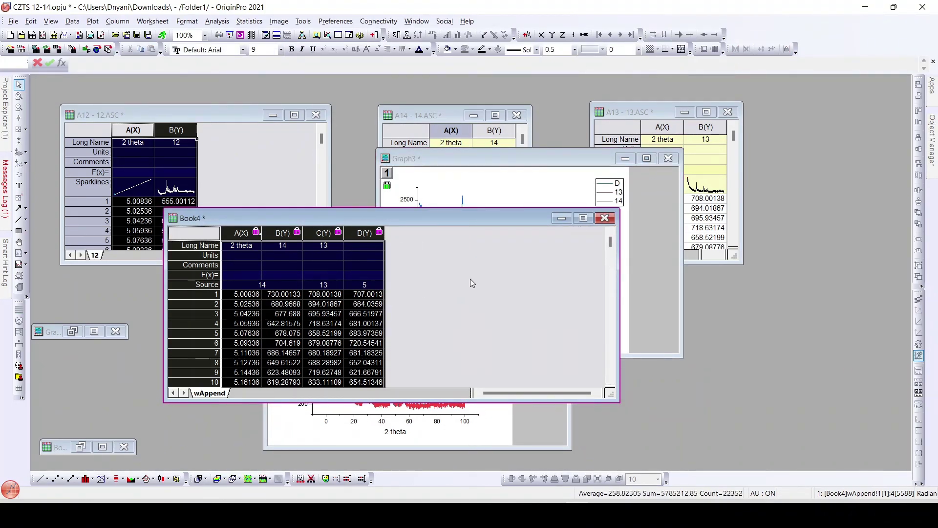
left_click(516, 174)
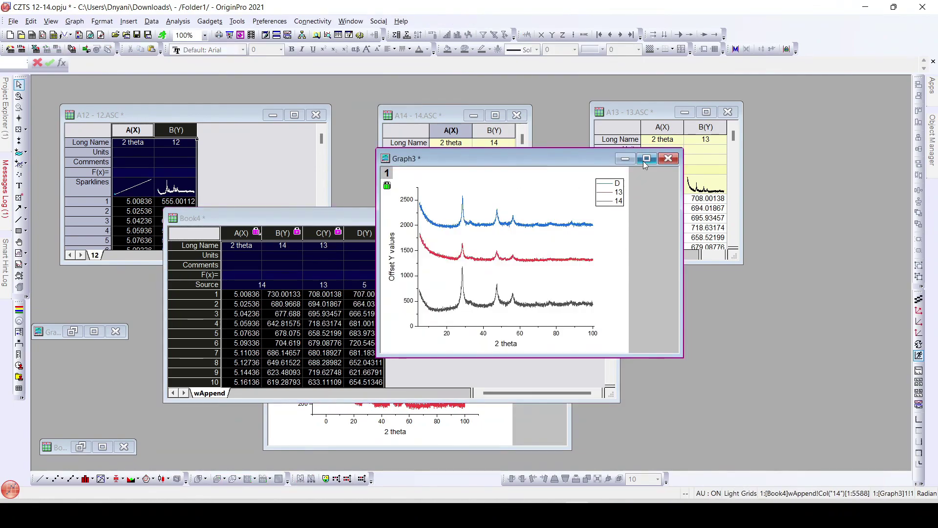